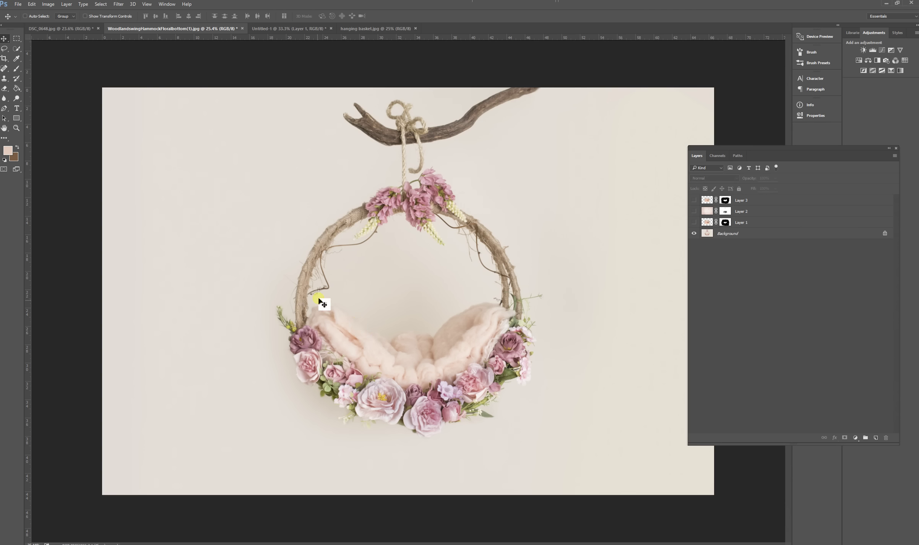
Compare the floral swing backdrop with the sleeping newborn photo in DSC_0648.jpg.
left_click_drag(92, 104, 214, 292)
mouse_move(98, 111)
left_mouse_down()
mouse_move(162, 33)
mouse_move(161, 23)
mouse_move(191, 37)
mouse_move(203, 29)
mouse_move(188, 39)
mouse_move(177, 33)
mouse_move(187, 30)
mouse_move(172, 63)
mouse_move(196, 29)
mouse_move(194, 35)
left_mouse_up()
left_click_drag(273, 202, 313, 306)
left_click_drag(93, 59, 67, 68)
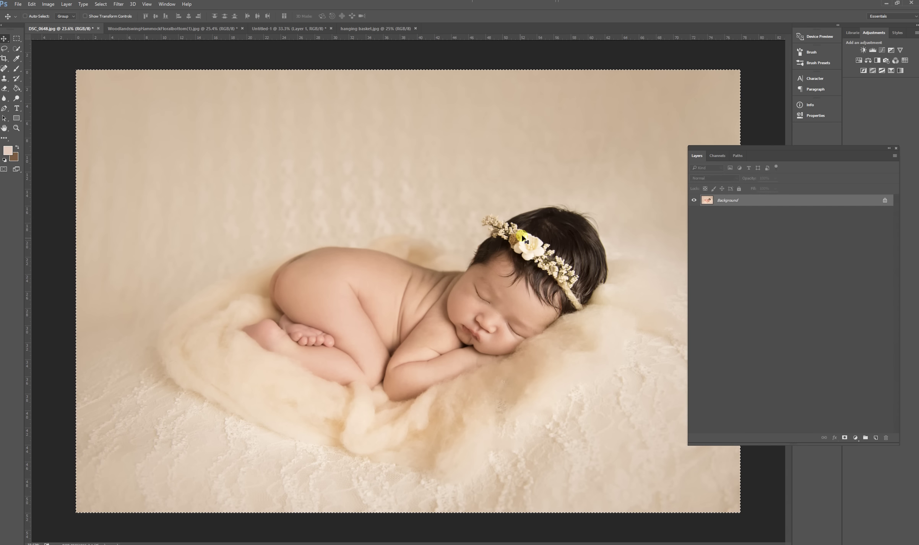
left_click(200, 31)
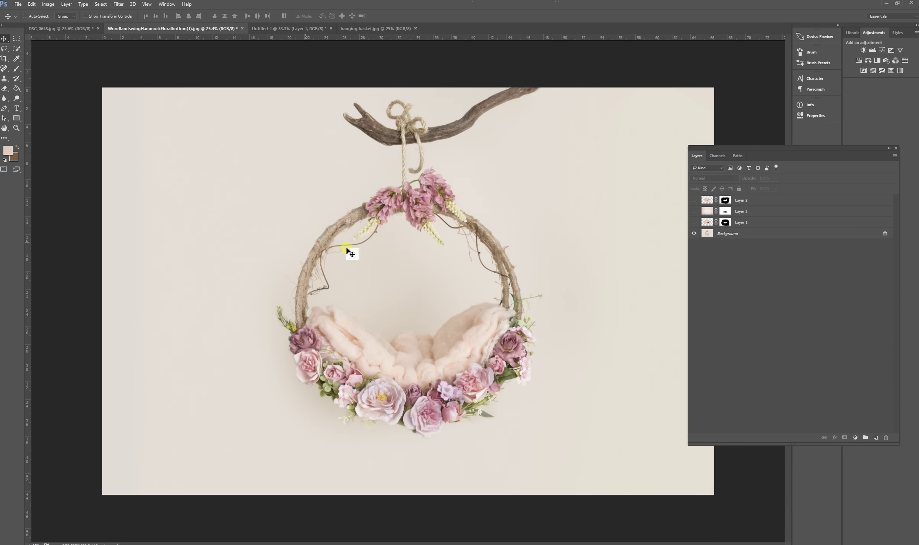
Copy the newborn photo from DSC_0648.jpg into the swing backdrop document and add a white mask to its layer.
left_click(61, 28)
left_click_drag(79, 5, 361, 77)
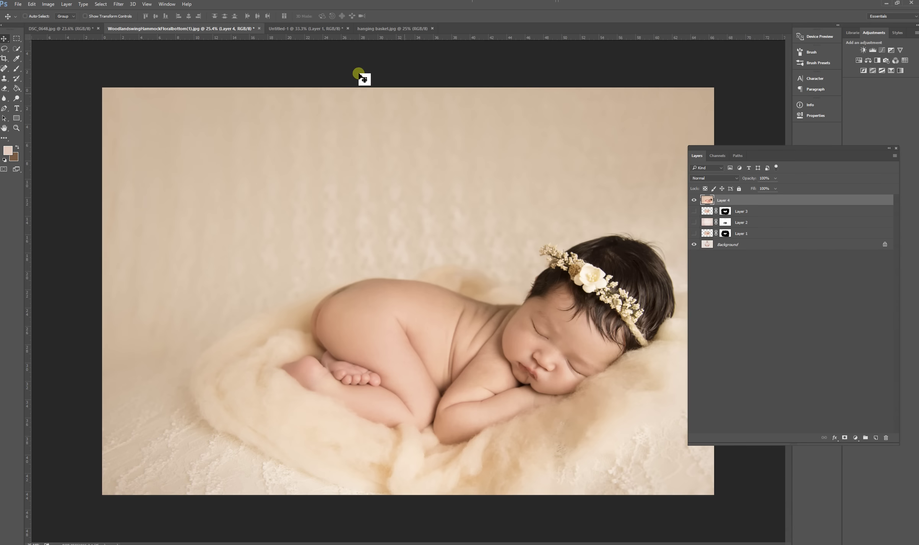
left_click(845, 438)
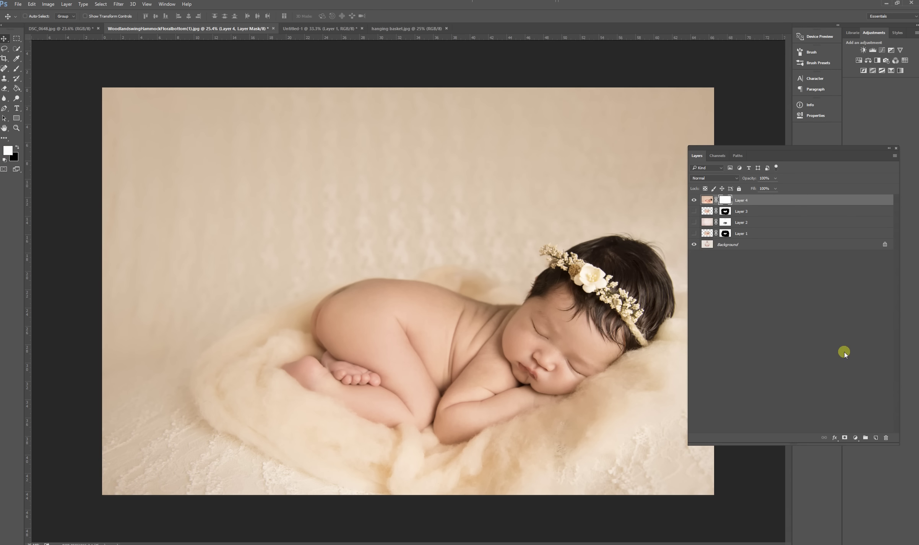
Scale the newborn layer down proportionally and place it over the wool nest of the swing.
key("ctrl+t")
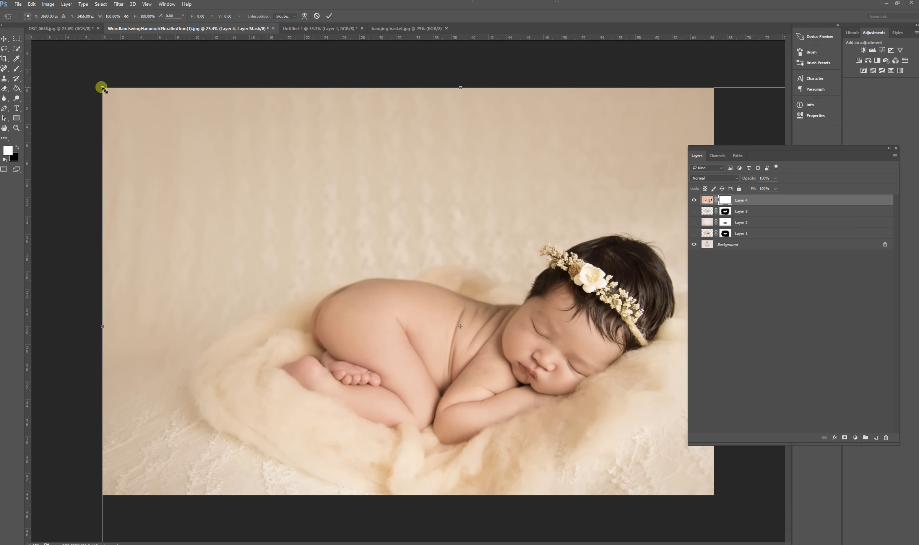
left_click_drag(104, 87, 441, 251)
left_click_drag(612, 415, 396, 277)
left_click_drag(615, 154, 484, 202)
left_click_drag(362, 303, 432, 270)
key("Return")
Fade the newborn layer to 22% opacity while rotating it slightly clockwise into the nest, and restore it to 100% opacity.
left_click(713, 205)
left_click_drag(751, 193, 746, 192)
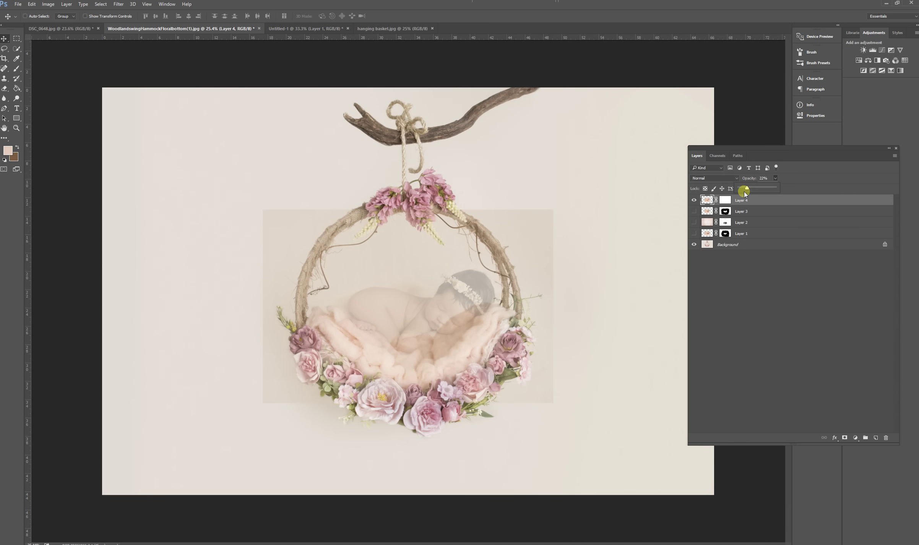
key("ctrl+t")
mouse_move(429, 299)
left_mouse_down()
mouse_move(402, 294)
mouse_move(420, 306)
left_mouse_up()
left_click_drag(550, 285, 608, 302)
left_click_drag(450, 302, 400, 304)
key("Return")
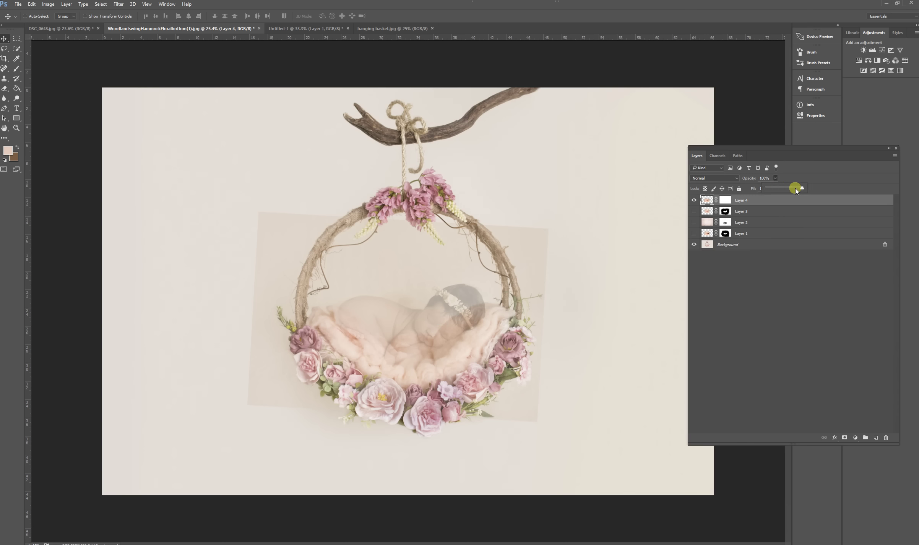
left_click_drag(797, 190, 803, 188)
Paint black on the newborn layer's mask with a brush at 100% opacity and flow to hide the photo's outer edges.
left_click(725, 200)
key("b")
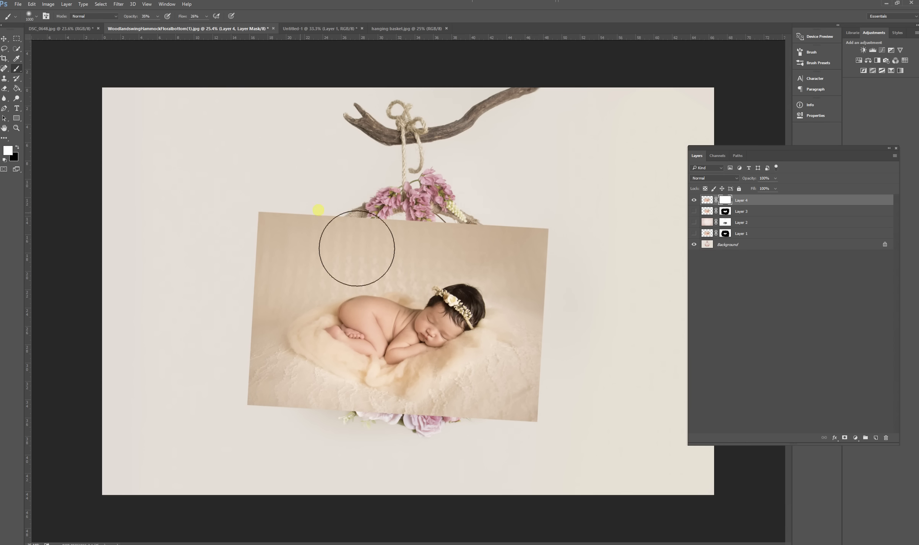
key("x")
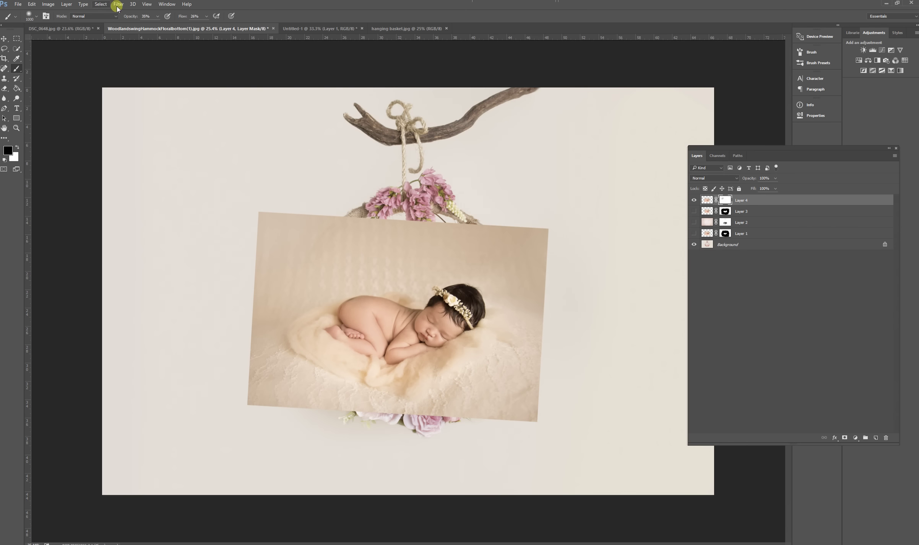
left_click(158, 16)
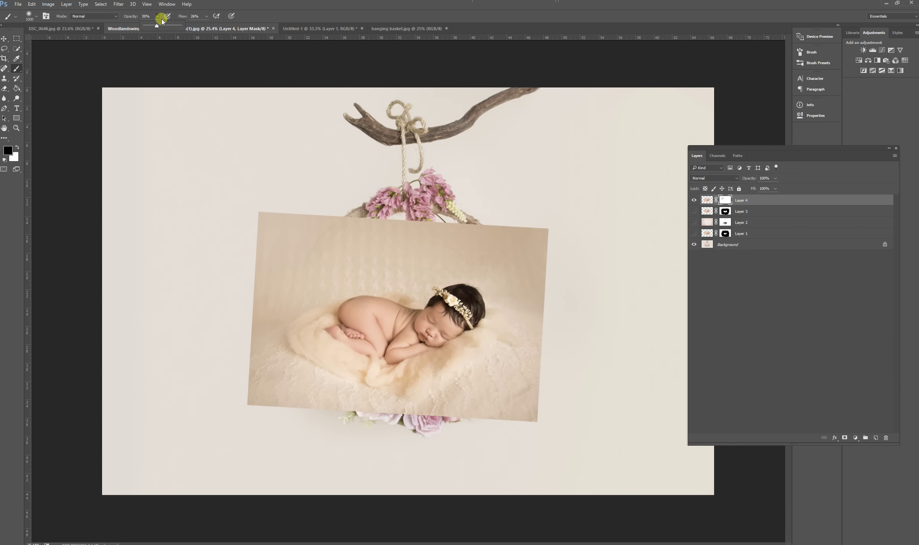
left_click(203, 24)
left_click_drag(210, 28, 236, 26)
mouse_move(281, 225)
left_mouse_down()
mouse_move(319, 260)
mouse_move(364, 220)
mouse_move(570, 198)
mouse_move(472, 222)
mouse_move(609, 263)
mouse_move(603, 451)
mouse_move(556, 471)
mouse_move(405, 475)
mouse_move(297, 426)
mouse_move(343, 355)
left_mouse_up()
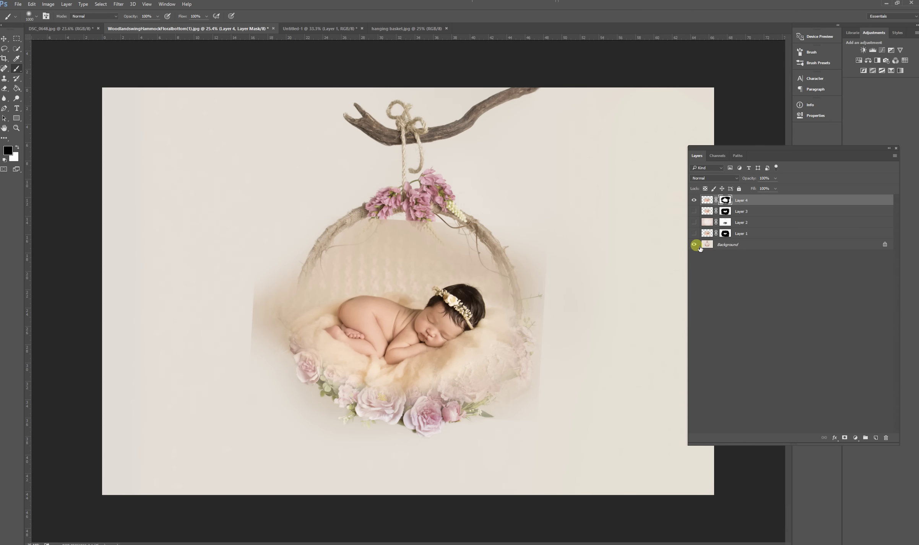
Clean up the mask's leftover edges with the Background layer hidden, and blend the photo into the swing with the Background shown.
left_click(695, 245)
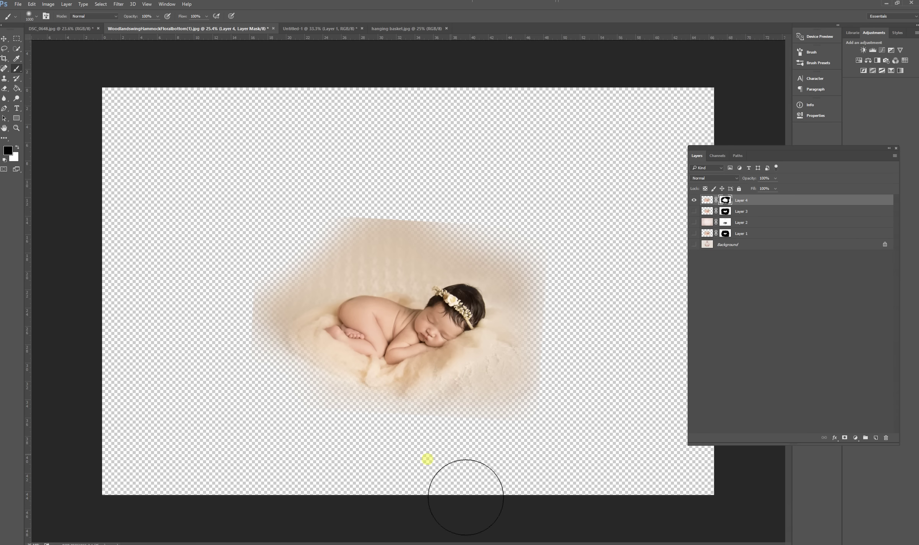
mouse_move(581, 462)
left_mouse_down()
mouse_move(604, 421)
mouse_move(592, 367)
mouse_move(579, 468)
left_mouse_up()
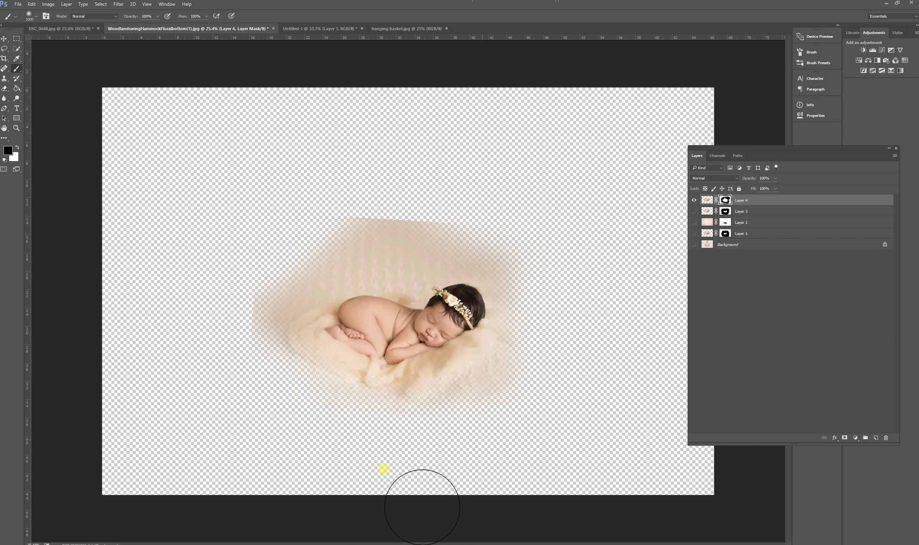
mouse_move(369, 221)
left_mouse_down()
mouse_move(491, 226)
mouse_move(372, 224)
mouse_move(425, 219)
left_mouse_up()
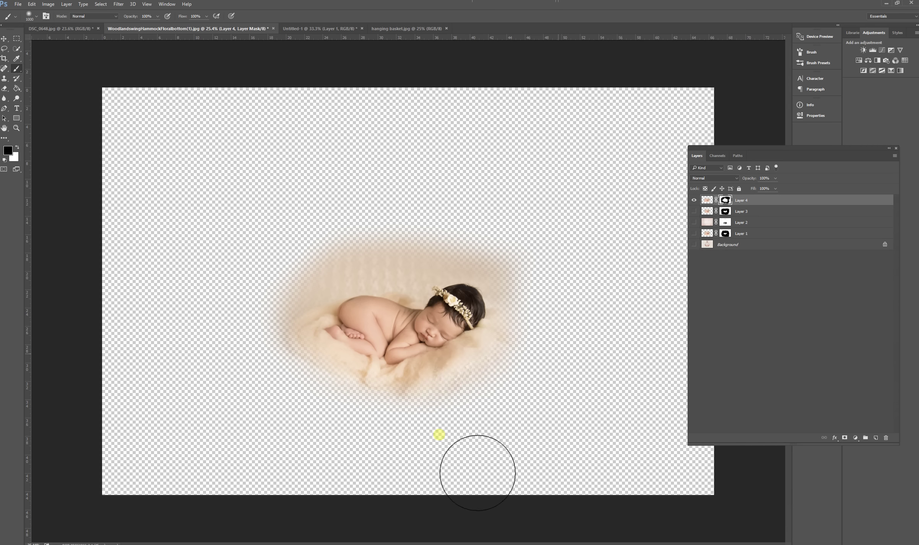
mouse_move(390, 267)
left_mouse_down()
mouse_move(349, 263)
mouse_move(398, 264)
left_mouse_up()
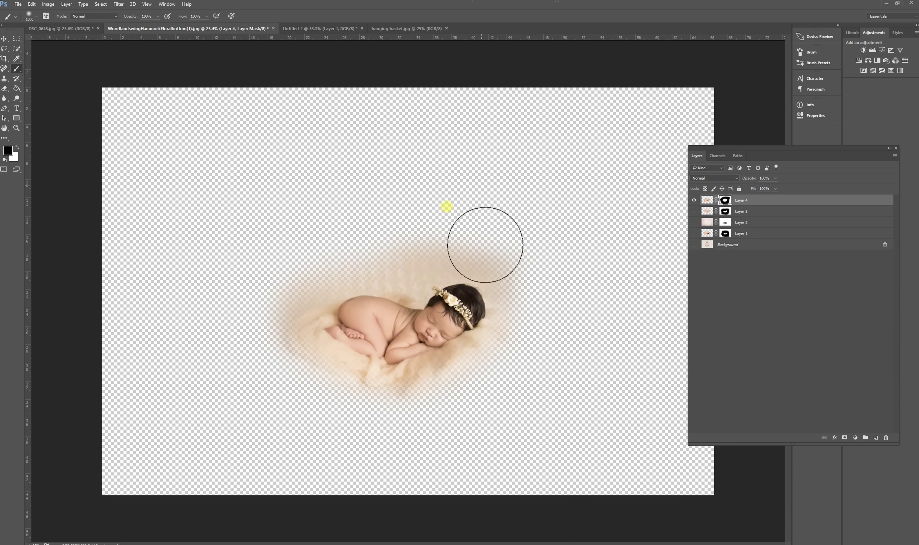
left_click(695, 245)
mouse_move(240, 399)
left_mouse_down()
mouse_move(261, 353)
mouse_move(316, 315)
mouse_move(298, 304)
mouse_move(309, 379)
mouse_move(372, 461)
mouse_move(437, 479)
mouse_move(561, 422)
left_mouse_up()
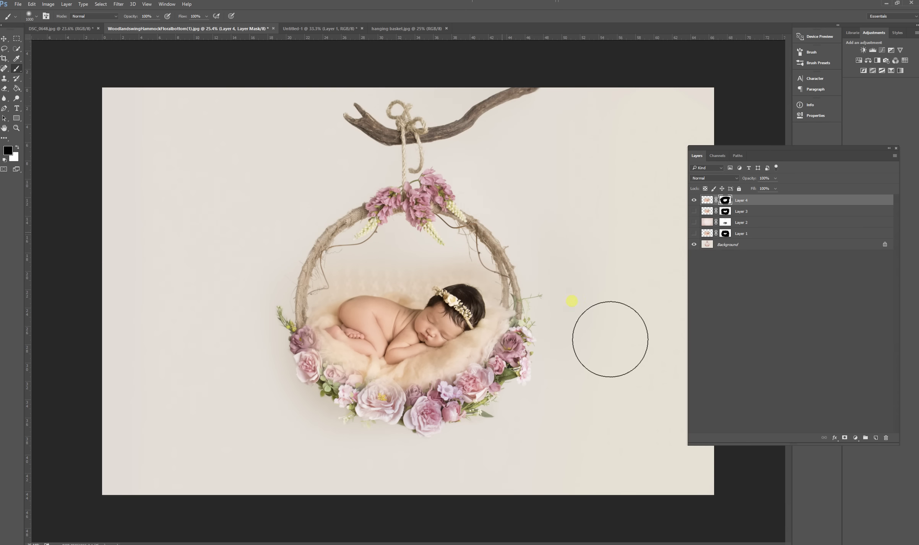
Hide Layer 4, and show and select Layer 1 with the already blended newborn.
scroll(545, 304, "up", 3)
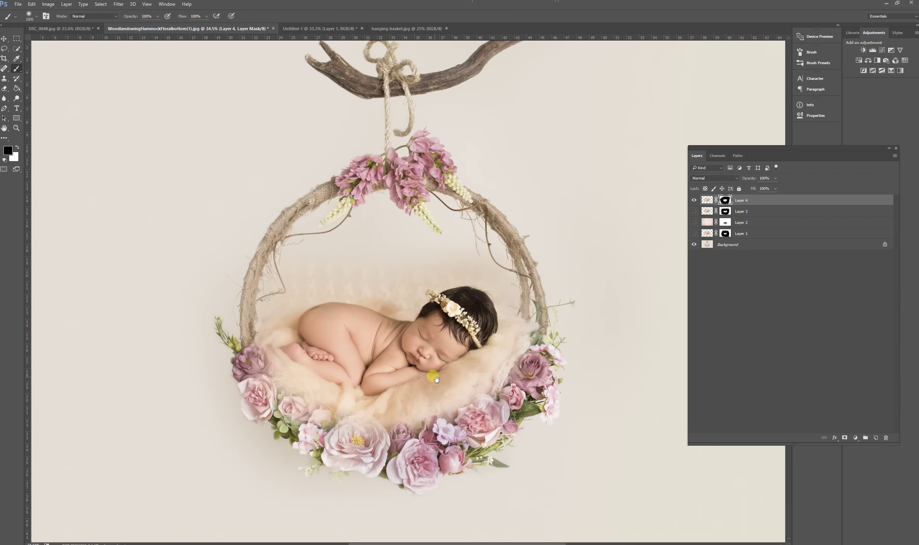
left_click_drag(436, 380, 453, 275)
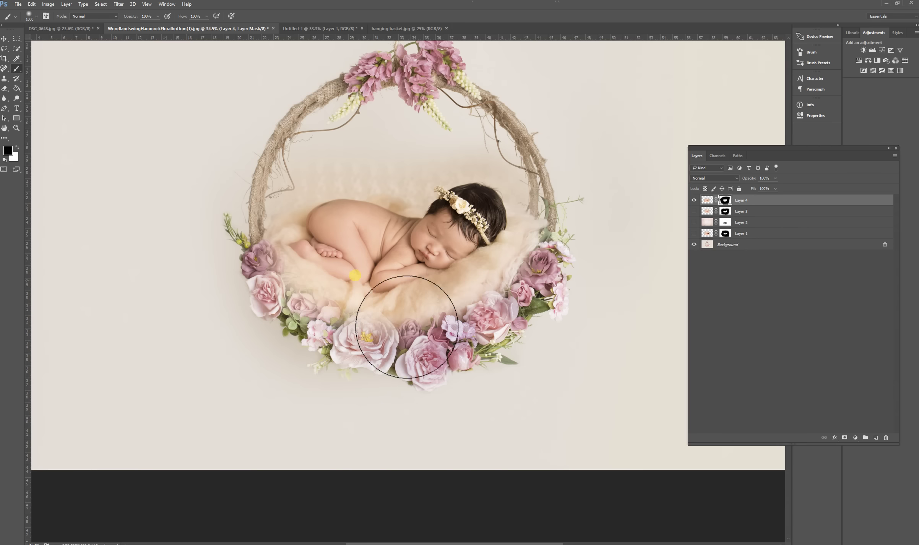
left_click(694, 200)
left_click(694, 234)
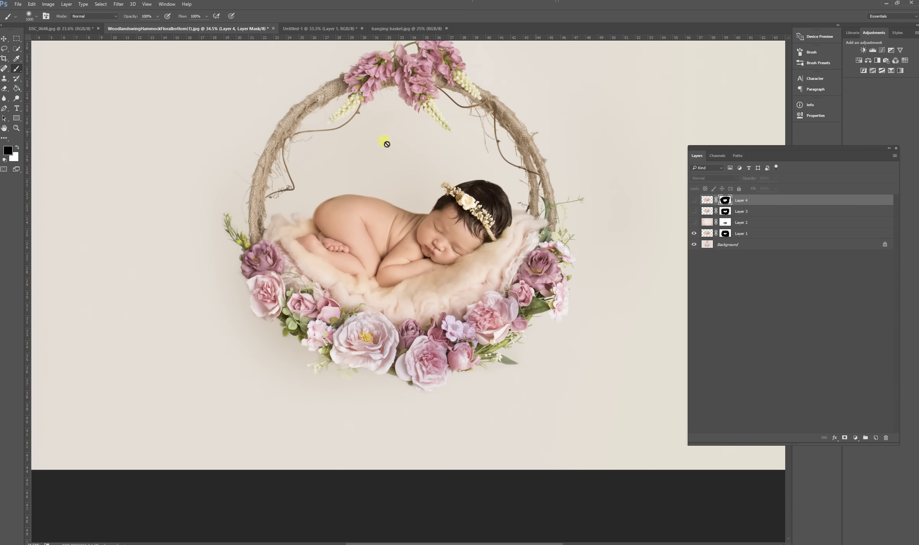
left_click(765, 233)
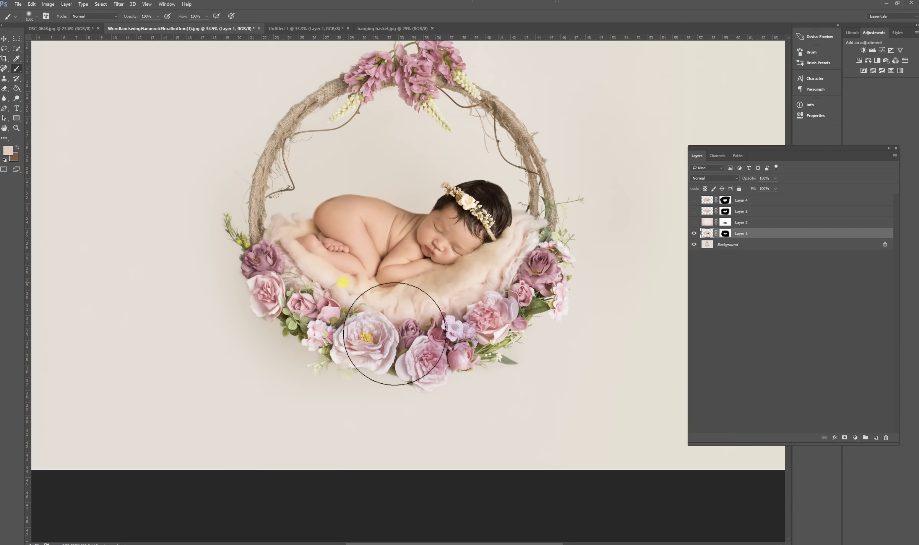
Reduce the brush size and set its opacity to 18% and flow to 17% for blending the wool edges.
scroll(344, 283, "up", 6)
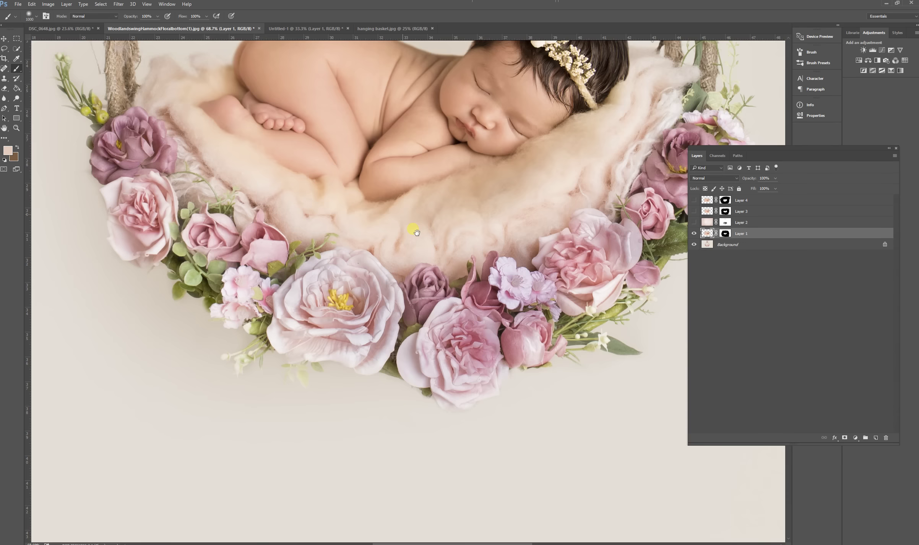
left_click_drag(416, 232, 418, 218)
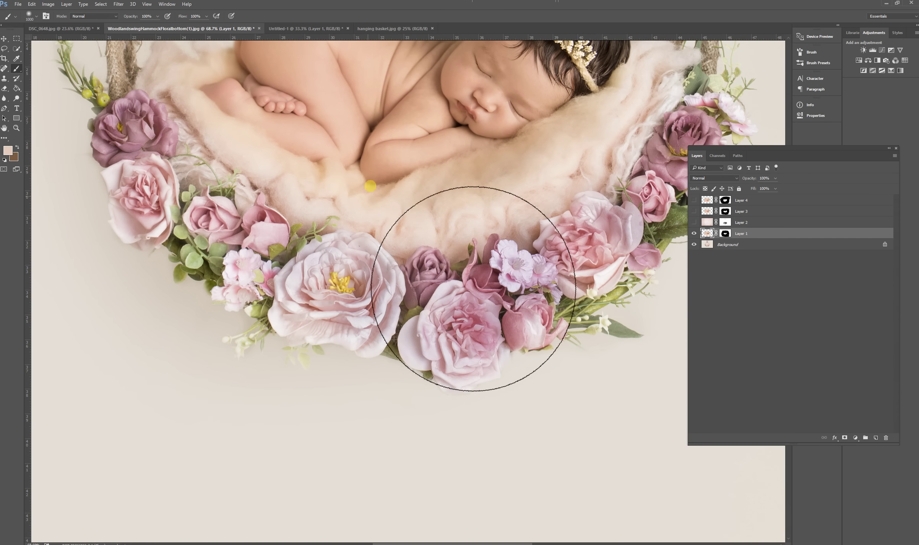
left_click(157, 17)
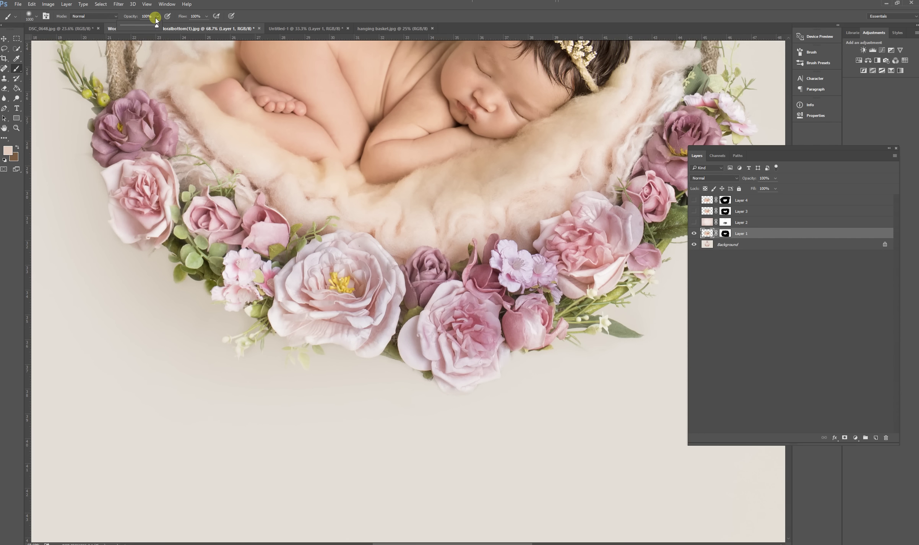
left_click(129, 26)
key("bracketleft")
key("bracketleft")
key("bracketleft")
key("bracketleft")
key("bracketleft")
key("bracketleft")
key("bracketleft")
key("bracketleft")
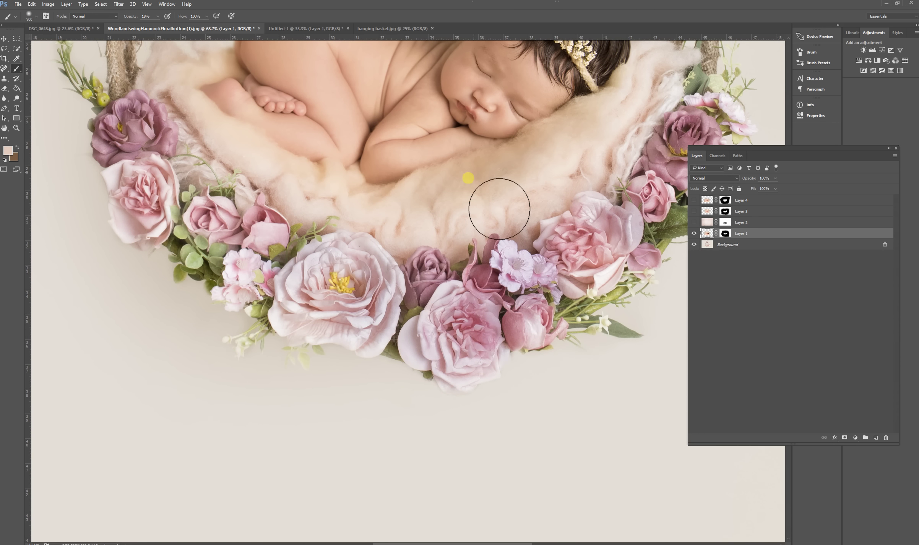
left_click(206, 16)
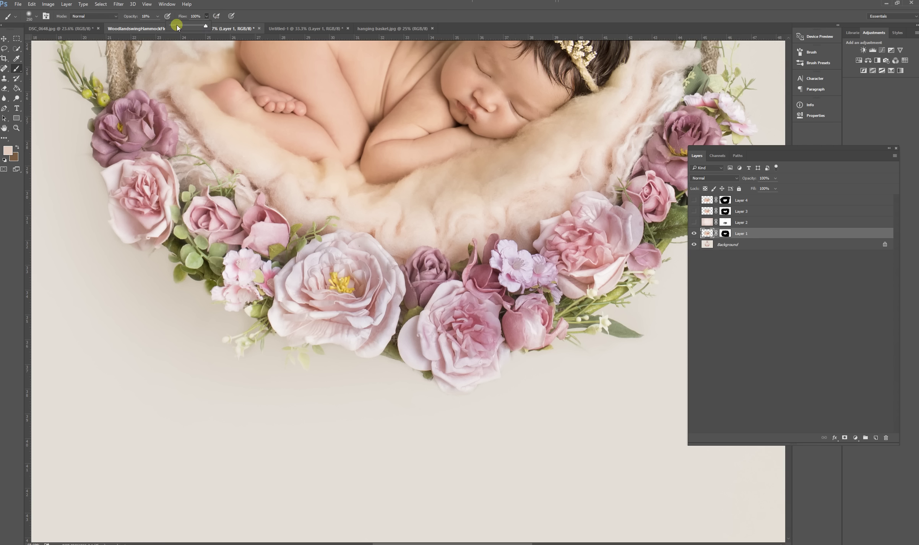
left_click_drag(177, 25, 173, 26)
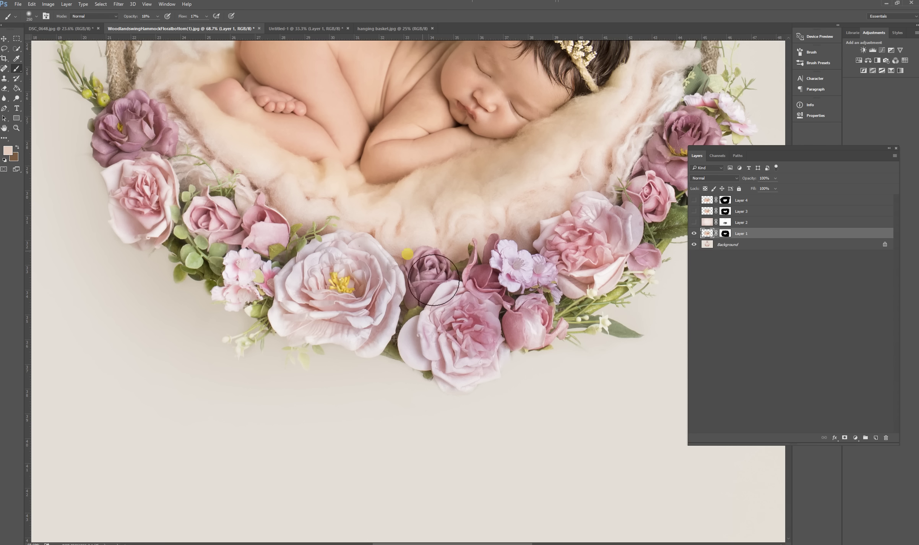
Look over the whole swing composite and the pink mottled texture in the Untitled-1 document.
scroll(551, 287, "down", 5)
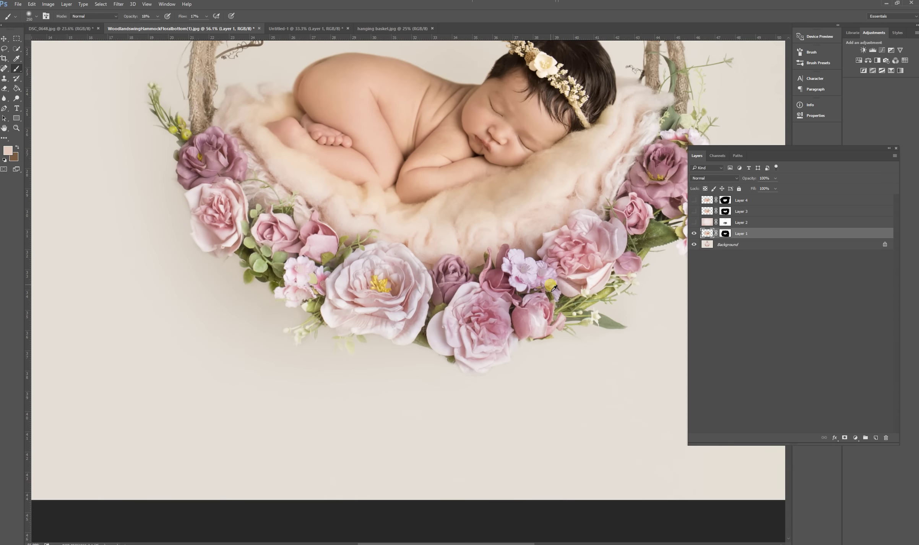
scroll(552, 287, "down", 4)
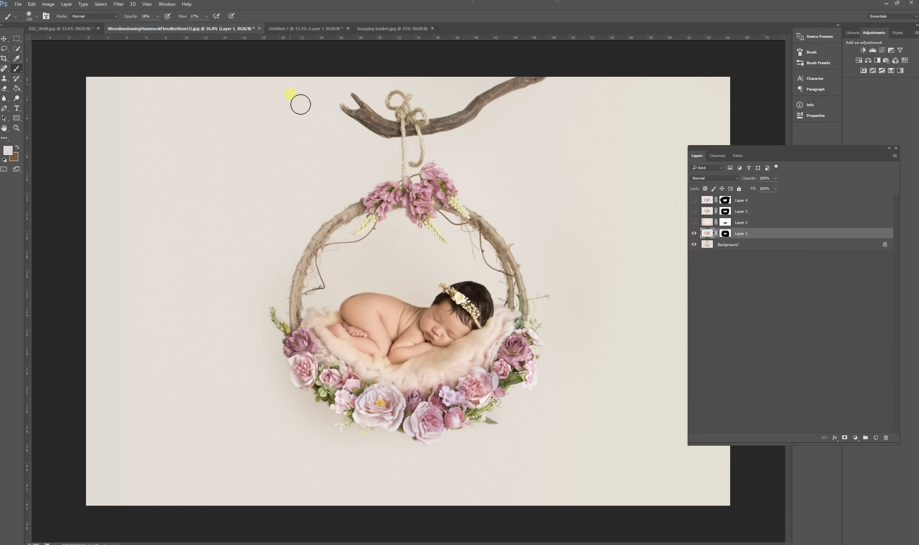
left_click(306, 30)
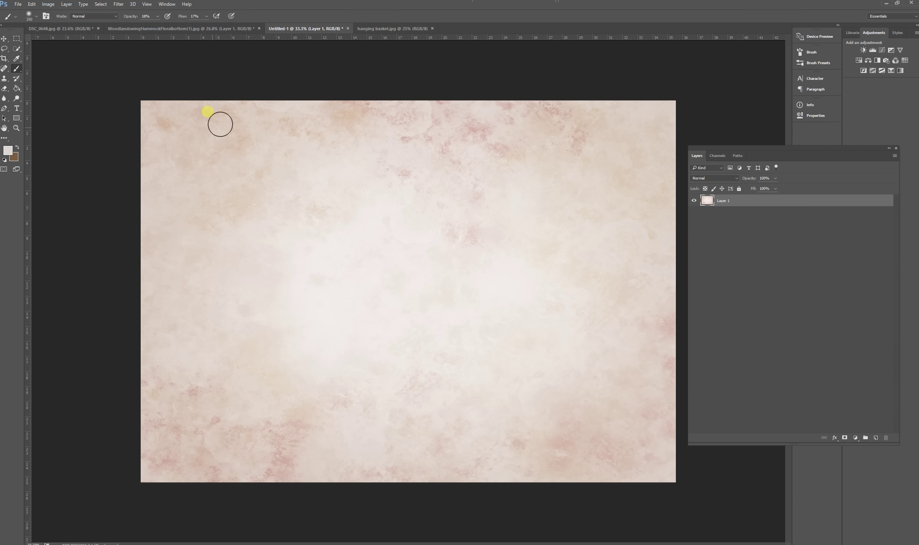
left_click(230, 28)
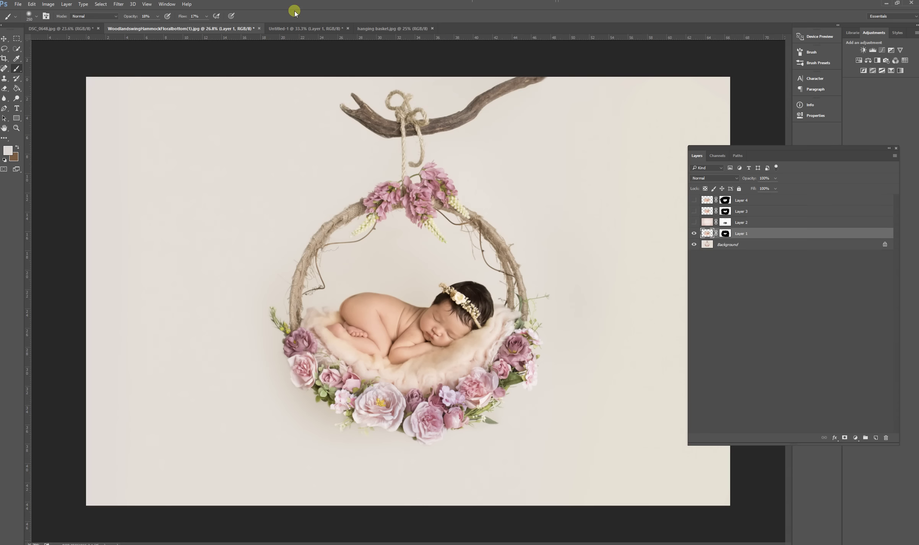
Show the texture on Layer 2 and change its blend mode to Normal.
left_click(694, 223)
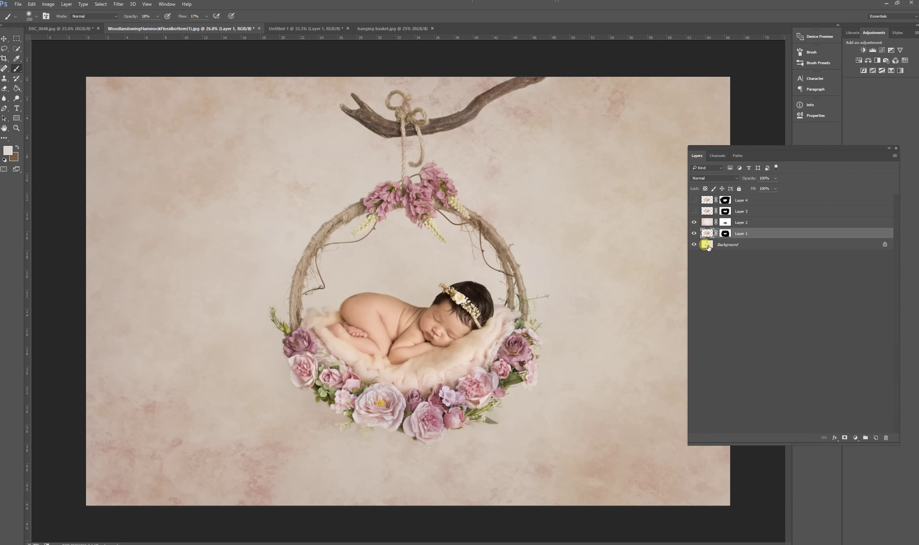
left_click(710, 223)
left_click(718, 186)
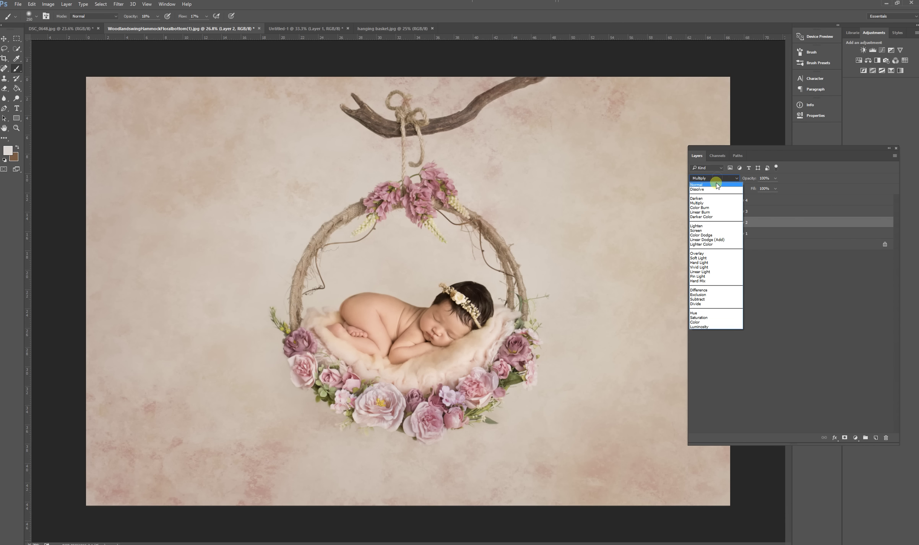
left_click(714, 183)
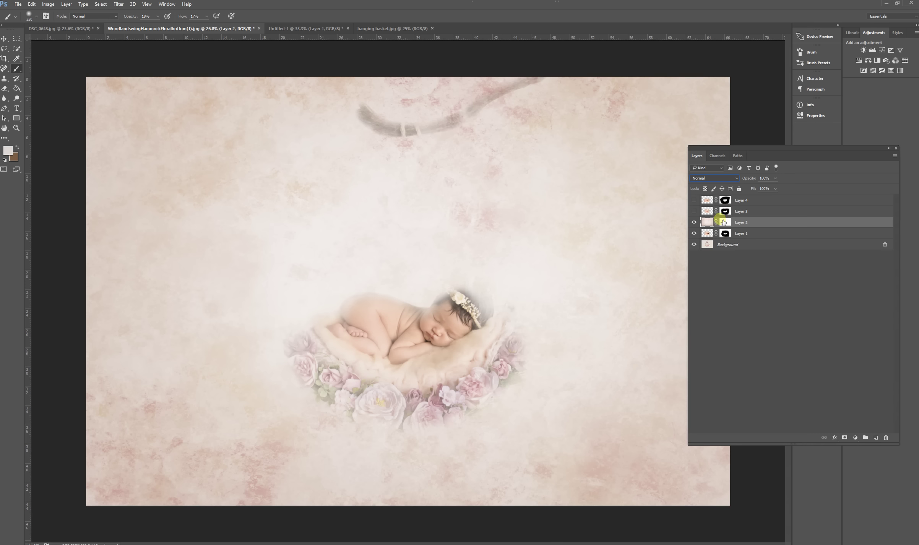
Delete Layers 2, 3 and 4 and paste the pink mottled texture as a new layer above Layer 1.
left_click(711, 198)
left_click(739, 216)
key("Delete")
key("Delete")
key("Delete")
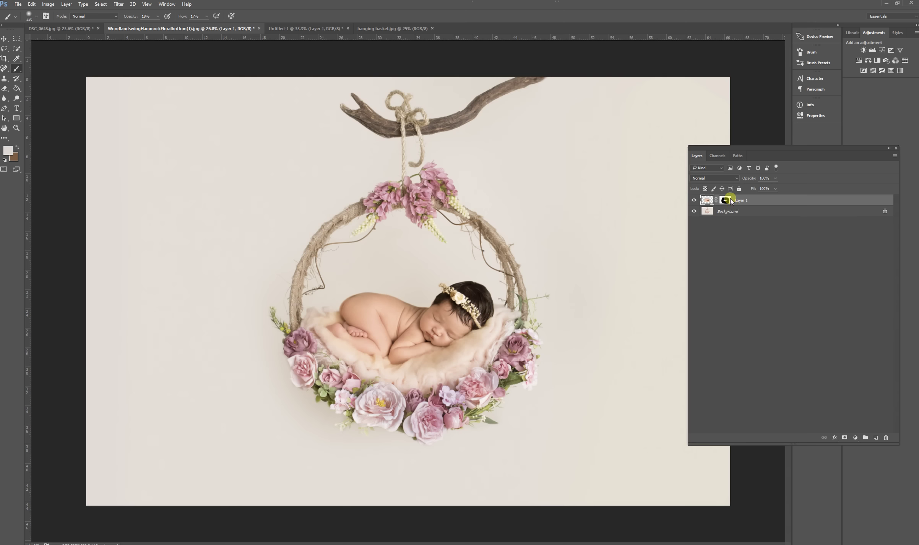
key("ctrl+v")
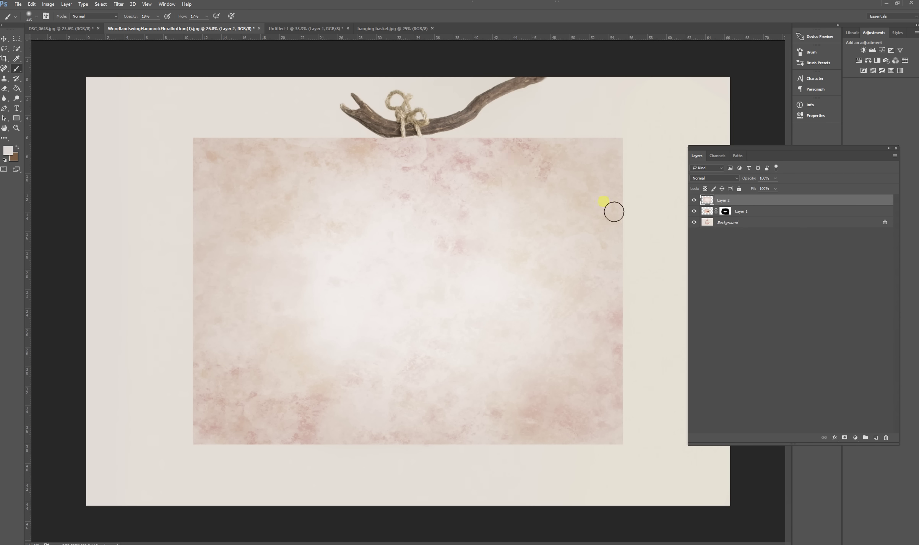
Scale the pasted pink texture layer up until it covers the whole canvas.
key("ctrl+t")
left_click_drag(624, 139, 737, 81)
left_click_drag(193, 445, 69, 508)
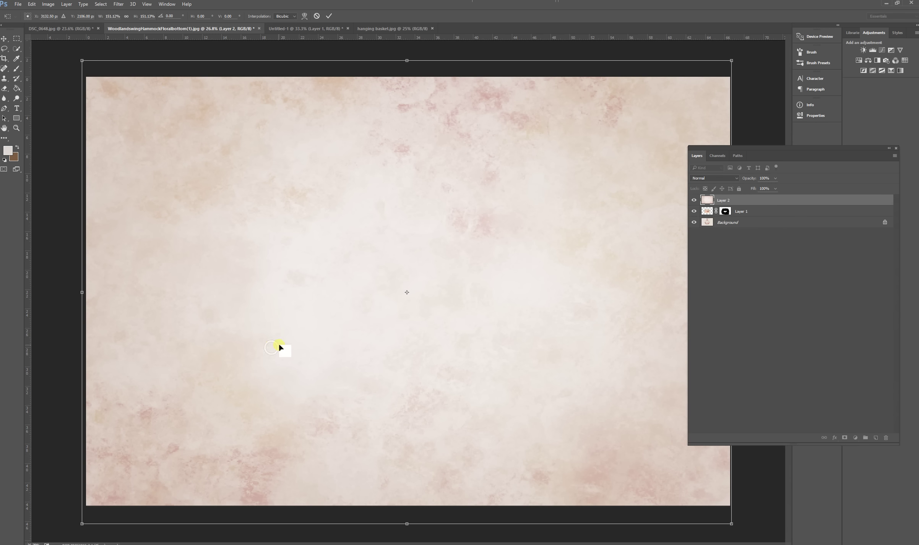
key("Return")
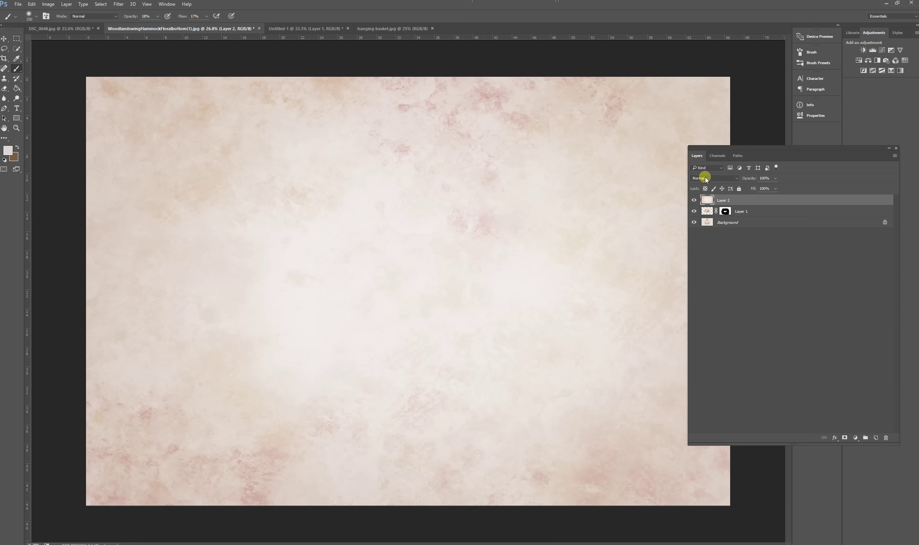
Try the Darken, Color Burn and Linear Burn blend modes on the texture layer and settle on Multiply.
left_click(733, 179)
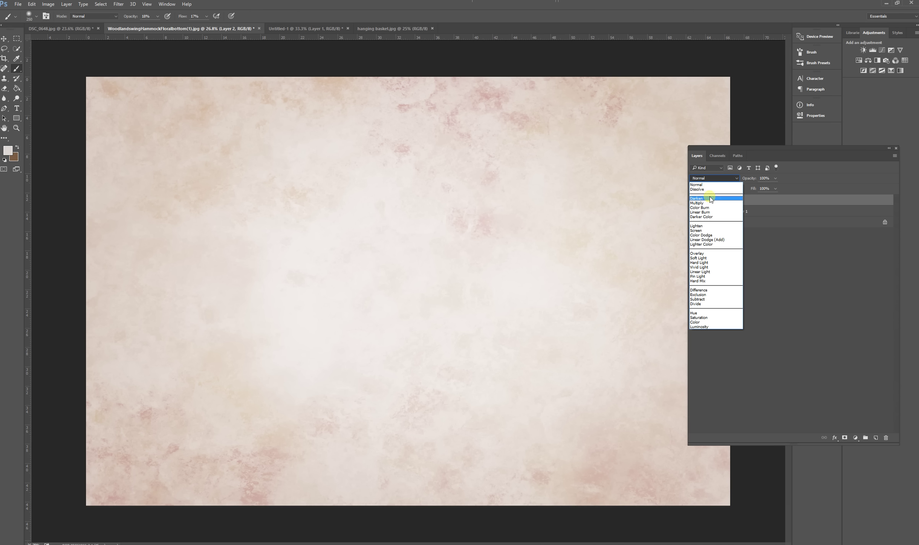
left_click(710, 199)
left_click(719, 179)
left_click(715, 208)
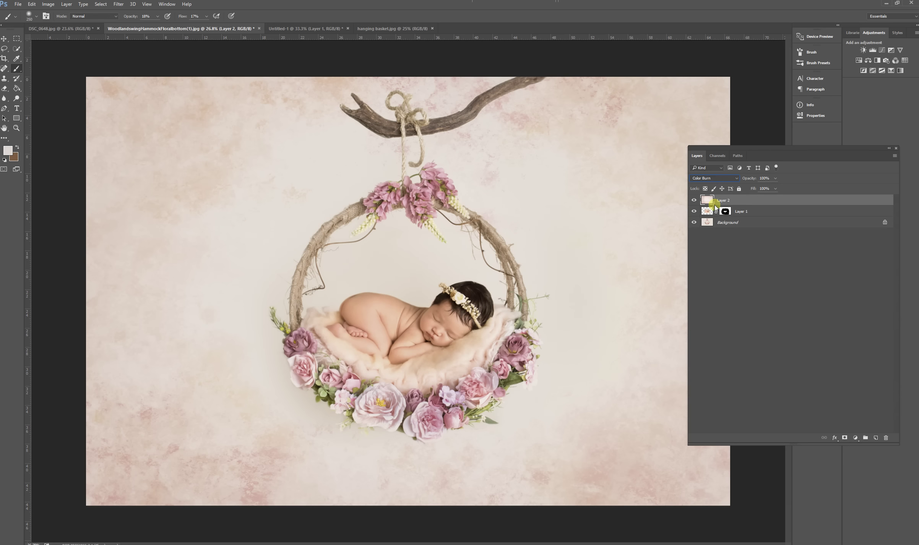
left_click(715, 178)
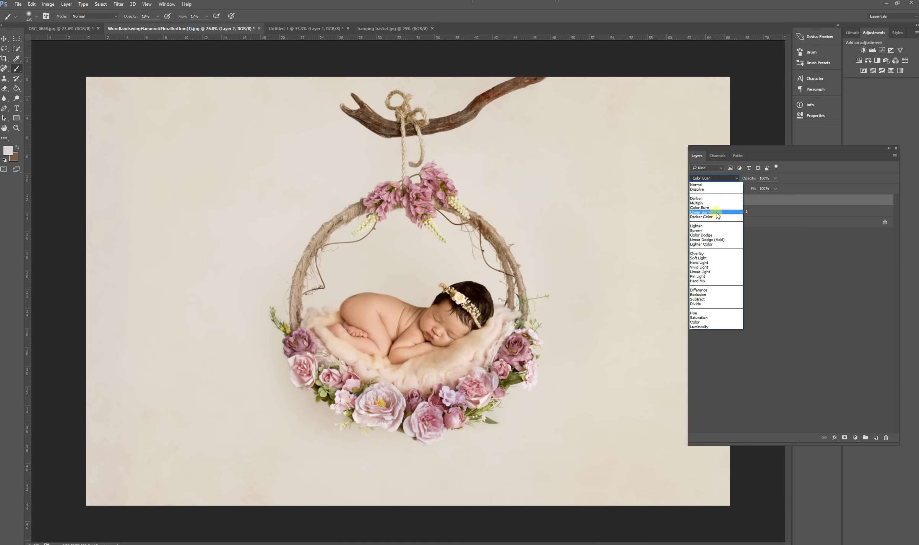
left_click(717, 213)
left_click(718, 178)
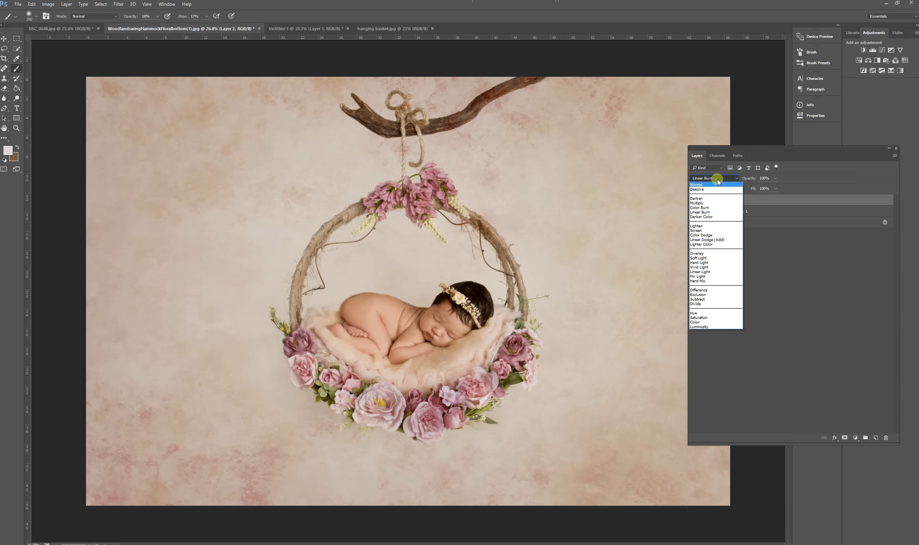
left_click(708, 203)
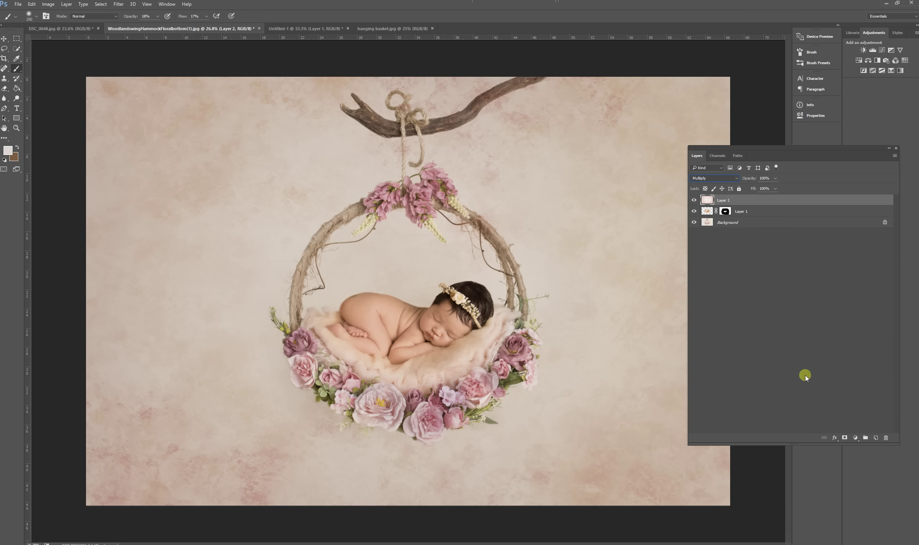
Add a layer mask to the texture layer and paint the texture off the baby and wool with a black brush at 100% opacity.
left_click(845, 437)
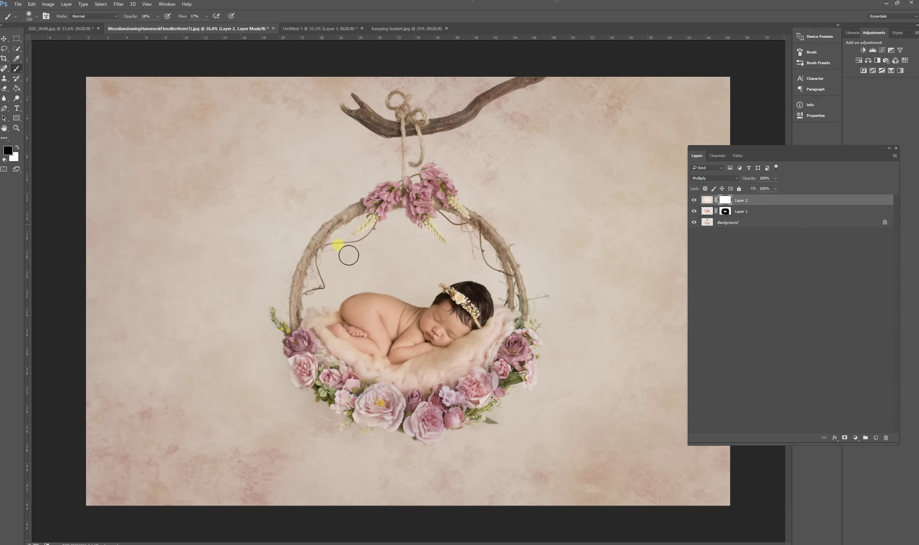
left_click_drag(158, 19, 192, 25)
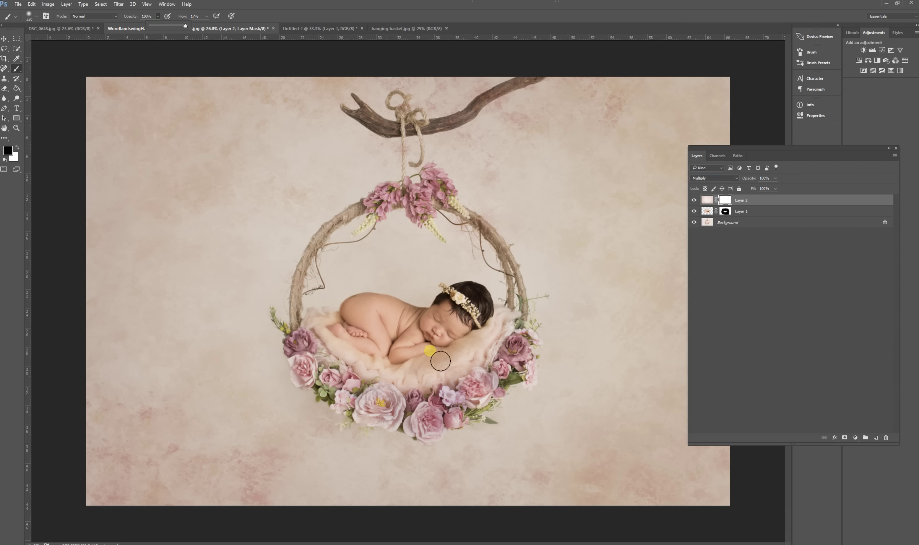
mouse_move(372, 350)
left_mouse_down()
mouse_move(371, 325)
mouse_move(438, 342)
left_mouse_up()
key("x")
key("x")
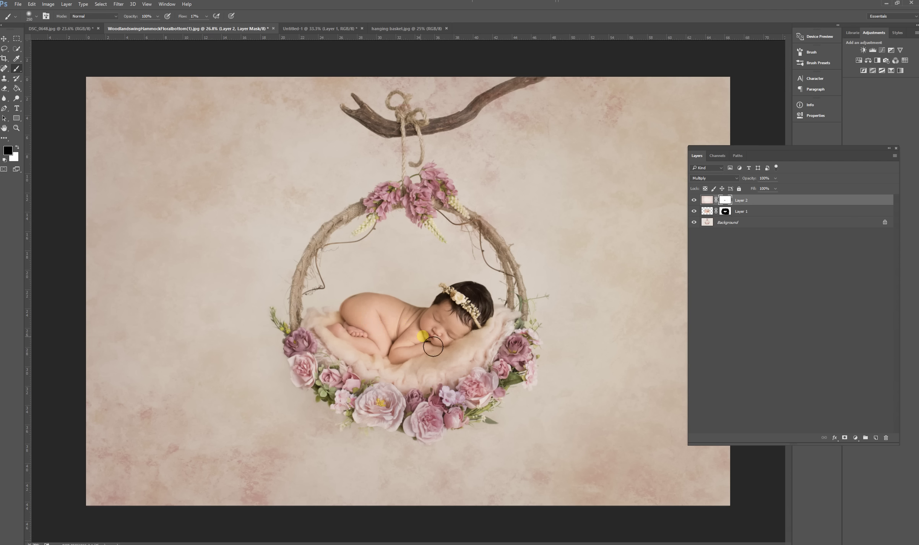
mouse_move(383, 341)
left_mouse_down()
mouse_move(454, 328)
mouse_move(441, 343)
mouse_move(466, 326)
mouse_move(444, 344)
mouse_move(371, 328)
mouse_move(335, 378)
left_mouse_up()
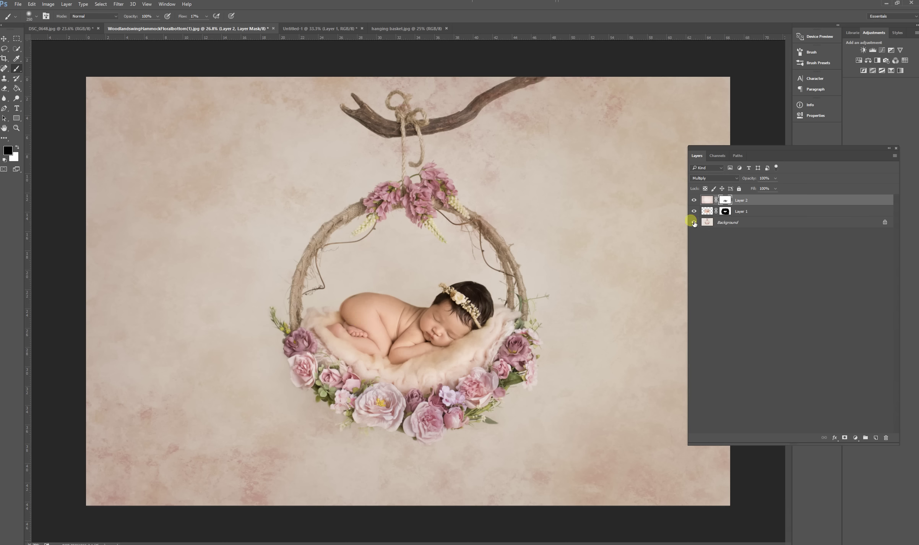
Paint the texture off the wool, flowers, baby's hair and headband on the Layer 2 mask, using the red mask overlay as a guide.
left_click_drag(417, 155, 426, 198)
key("backslash")
mouse_move(368, 361)
left_mouse_down()
mouse_move(341, 360)
mouse_move(352, 341)
mouse_move(421, 380)
mouse_move(509, 374)
mouse_move(474, 412)
mouse_move(411, 421)
mouse_move(362, 412)
mouse_move(377, 422)
mouse_move(394, 414)
mouse_move(383, 397)
mouse_move(348, 383)
mouse_move(362, 408)
mouse_move(324, 392)
mouse_move(312, 356)
mouse_move(348, 344)
mouse_move(336, 339)
mouse_move(360, 333)
mouse_move(359, 321)
mouse_move(407, 318)
mouse_move(421, 333)
mouse_move(408, 334)
mouse_move(458, 327)
mouse_move(456, 354)
mouse_move(479, 346)
mouse_move(490, 368)
mouse_move(507, 351)
mouse_move(503, 336)
mouse_move(467, 372)
mouse_move(490, 407)
mouse_move(535, 382)
left_mouse_up()
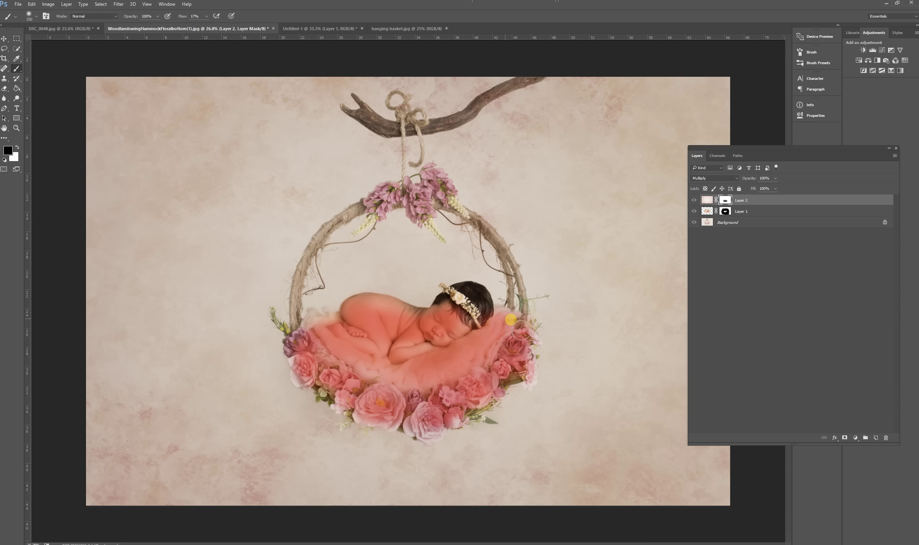
mouse_move(476, 318)
left_mouse_down()
mouse_move(459, 357)
mouse_move(475, 347)
mouse_move(417, 395)
mouse_move(373, 391)
mouse_move(381, 387)
mouse_move(336, 364)
mouse_move(349, 369)
mouse_move(353, 405)
mouse_move(330, 402)
mouse_move(357, 422)
mouse_move(417, 427)
mouse_move(421, 415)
mouse_move(335, 329)
mouse_move(352, 336)
mouse_move(334, 337)
mouse_move(355, 335)
mouse_move(343, 338)
mouse_move(362, 311)
left_mouse_up()
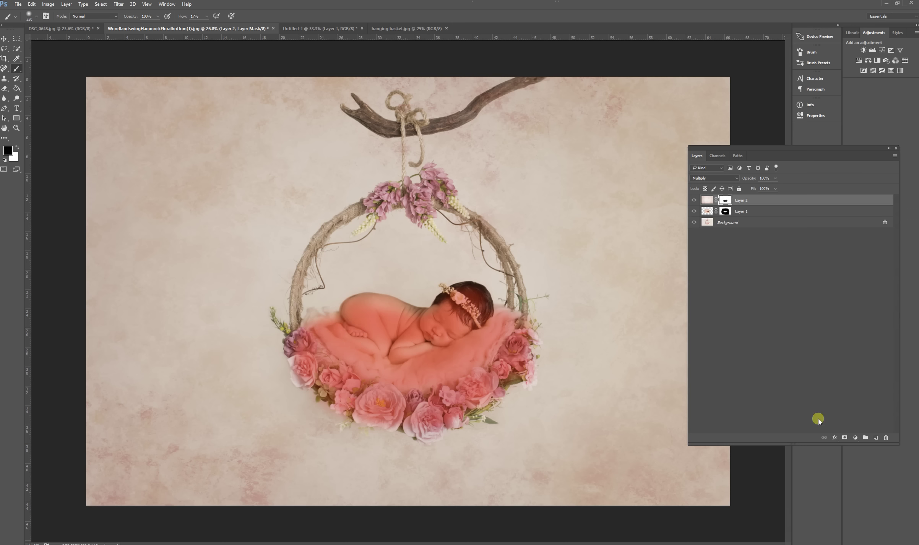
key("backslash")
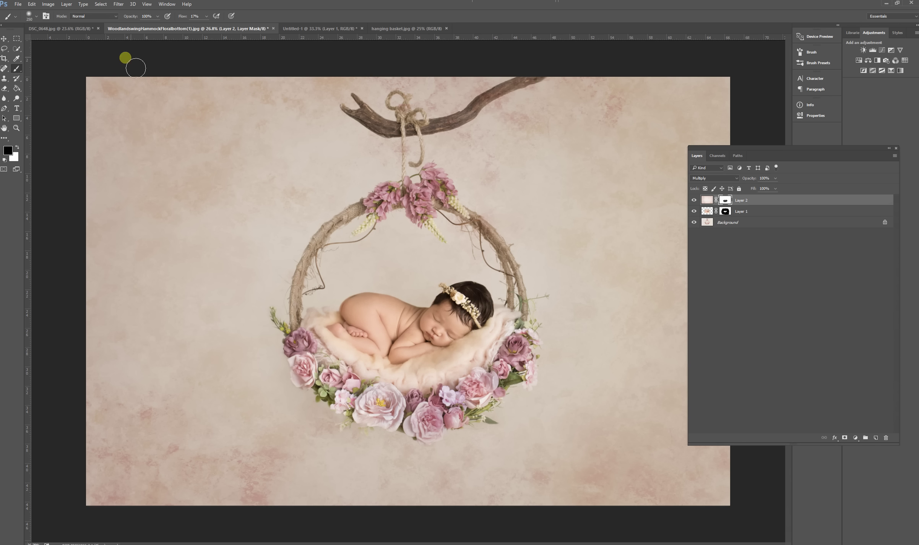
Check the skin tones in the original DSC_0648.jpg photo and return to the swing composite.
left_click(74, 29)
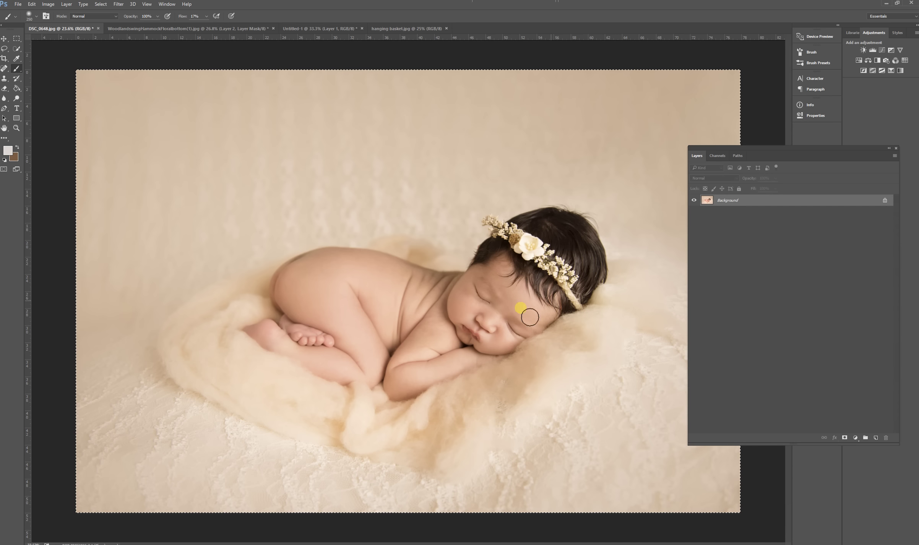
left_click(199, 30)
key("d")
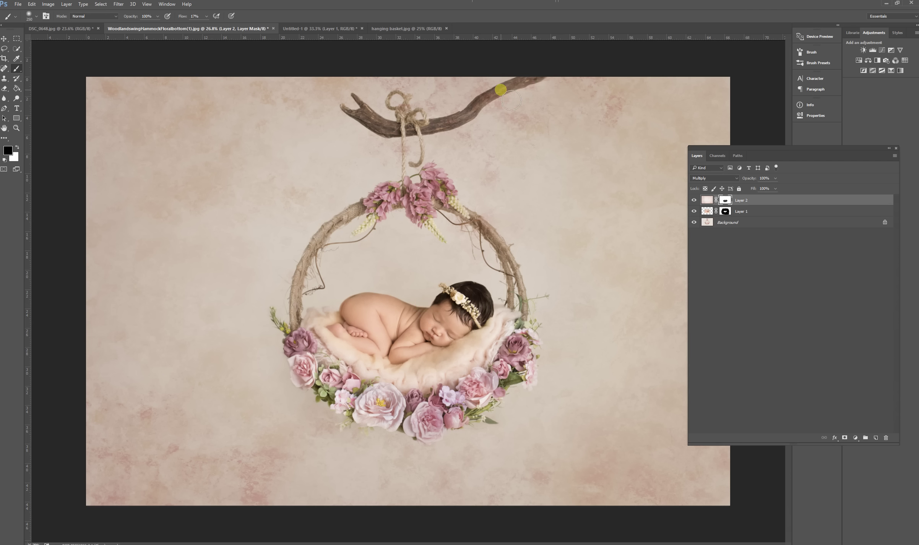
Paint the texture off the swing's ring and top flowers, and compare the composite with Layer 2 hidden and shown.
mouse_move(409, 217)
left_mouse_down()
mouse_move(400, 203)
mouse_move(440, 200)
mouse_move(511, 251)
mouse_move(521, 334)
left_mouse_up()
mouse_move(340, 244)
left_mouse_down()
mouse_move(308, 364)
mouse_move(345, 386)
mouse_move(444, 360)
mouse_move(423, 195)
left_mouse_up()
left_click(741, 230)
left_click(695, 200)
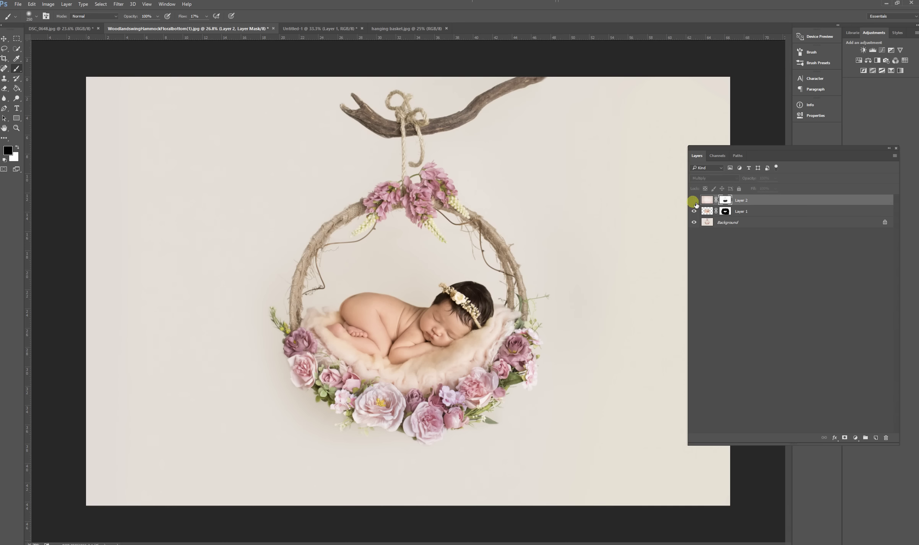
left_click(695, 201)
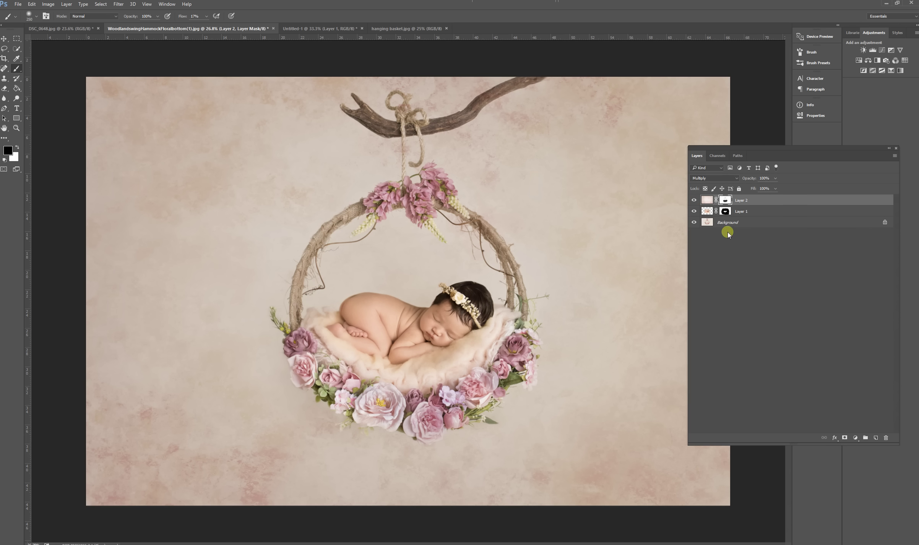
left_click(695, 200)
left_click(694, 201)
Finish masking the texture off the swing and branch on Layer 2, checking the coverage with the mask overlay.
mouse_move(401, 342)
left_mouse_down()
mouse_move(434, 331)
mouse_move(405, 324)
mouse_move(410, 332)
mouse_move(423, 316)
mouse_move(404, 319)
left_mouse_up()
mouse_move(399, 255)
left_mouse_down()
mouse_move(394, 317)
mouse_move(369, 328)
mouse_move(407, 354)
mouse_move(404, 385)
mouse_move(477, 333)
mouse_move(468, 326)
mouse_move(515, 343)
mouse_move(487, 385)
mouse_move(501, 396)
mouse_move(480, 414)
mouse_move(384, 429)
mouse_move(446, 413)
mouse_move(505, 385)
left_mouse_up()
key("backslash")
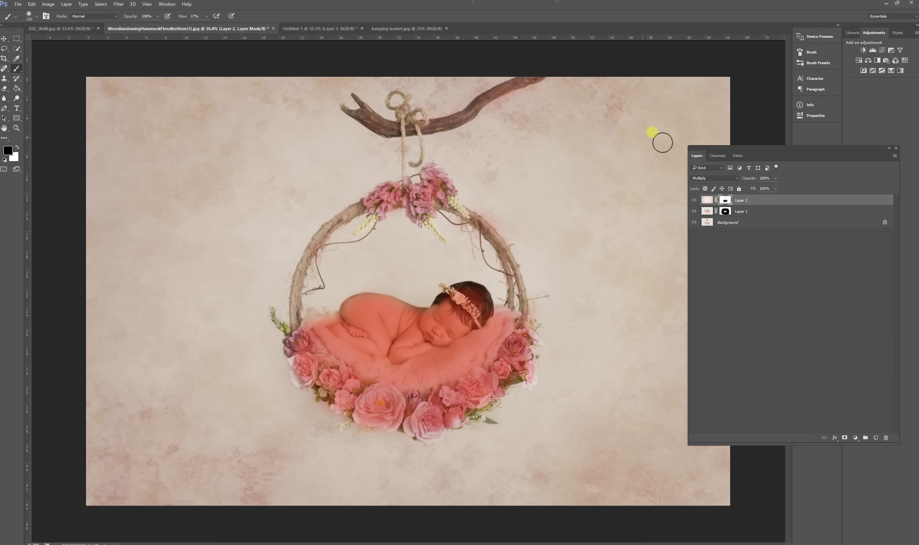
key("backslash")
mouse_move(593, 189)
left_mouse_down()
mouse_move(526, 280)
mouse_move(378, 228)
left_mouse_up()
left_click_drag(353, 259, 695, 237)
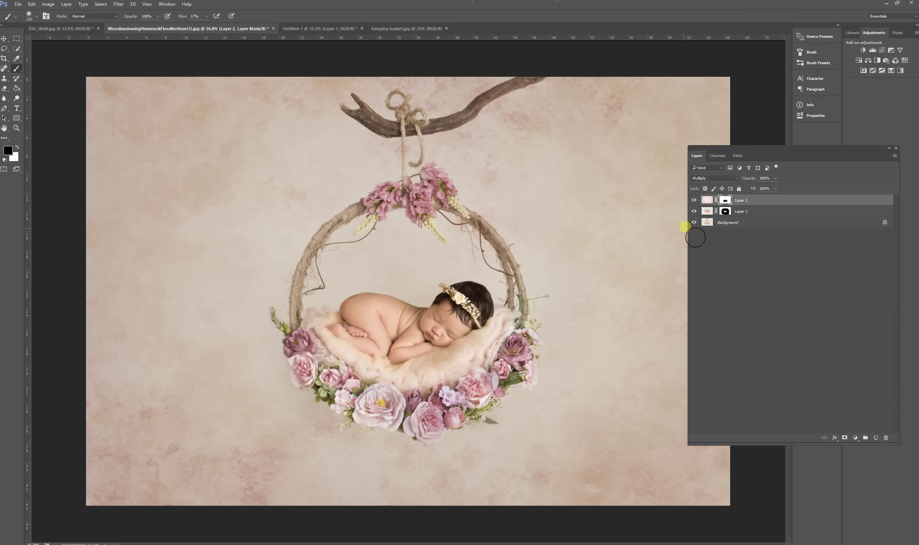
Flatten the swing composite into a single Background layer.
left_click(765, 210)
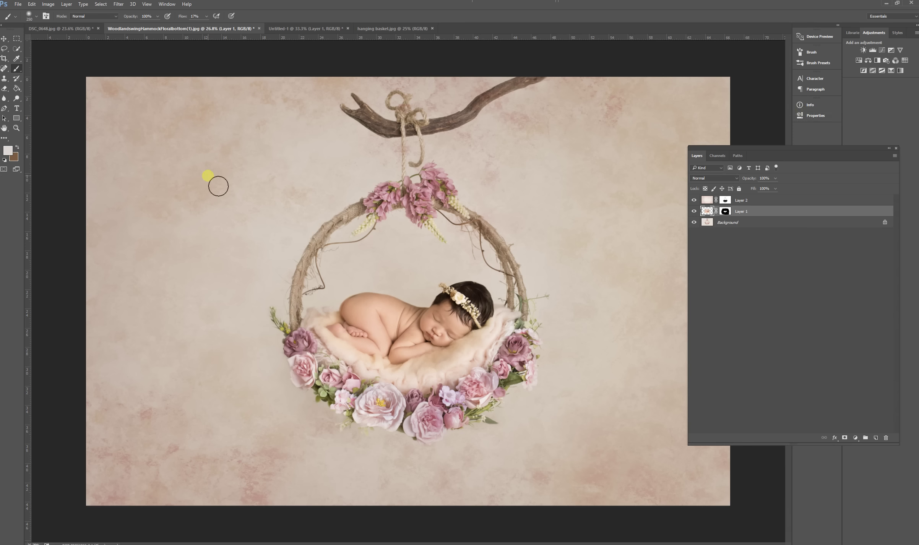
left_click(48, 4)
mouse_move(67, 5)
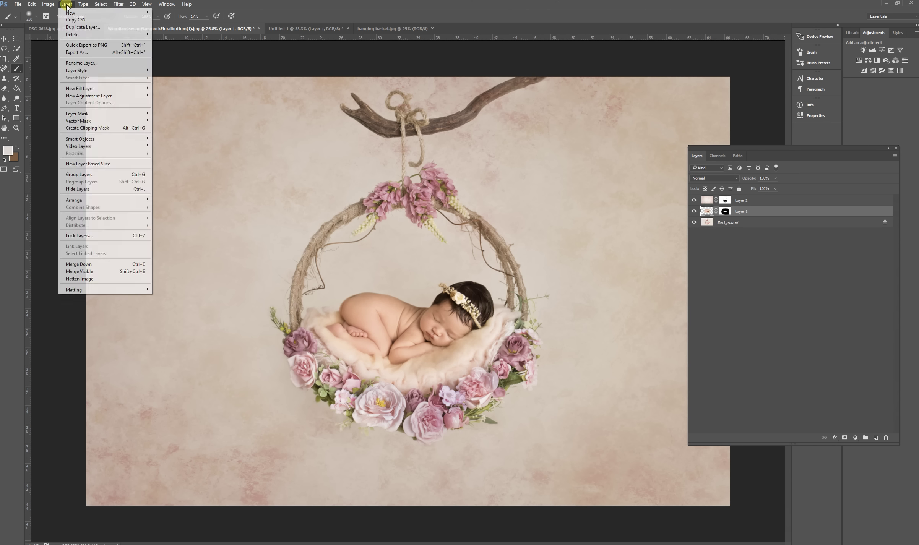
left_click(113, 280)
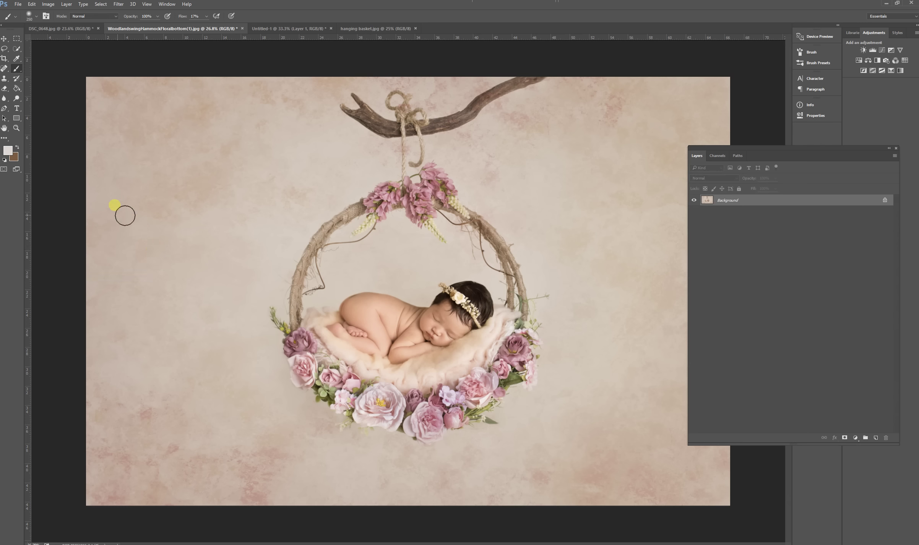
Inspect the backdrop's lower-left texture and add a depth of field enhancer layer with a black mask above the Background.
scroll(116, 318, "up", 6)
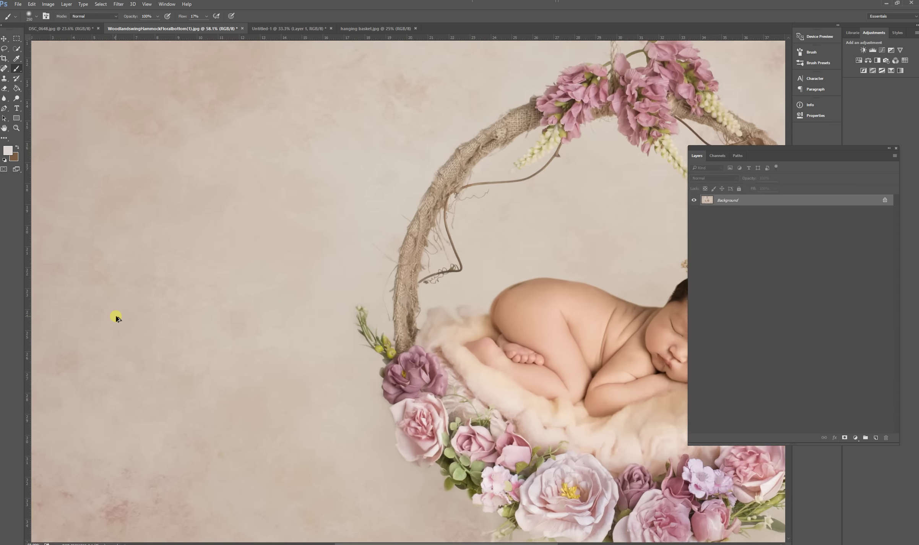
left_click_drag(230, 363, 304, 181)
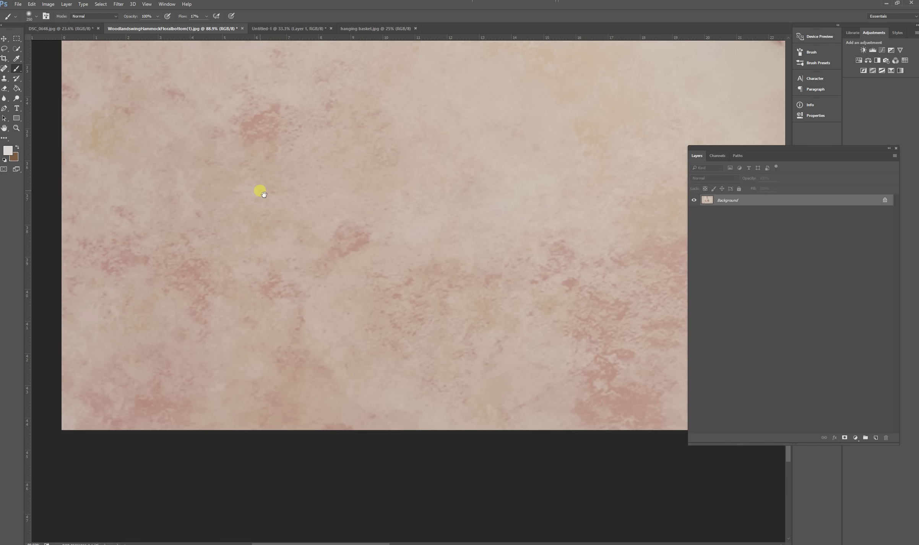
mouse_move(544, 269)
left_mouse_down()
mouse_move(486, 306)
mouse_move(491, 225)
left_mouse_up()
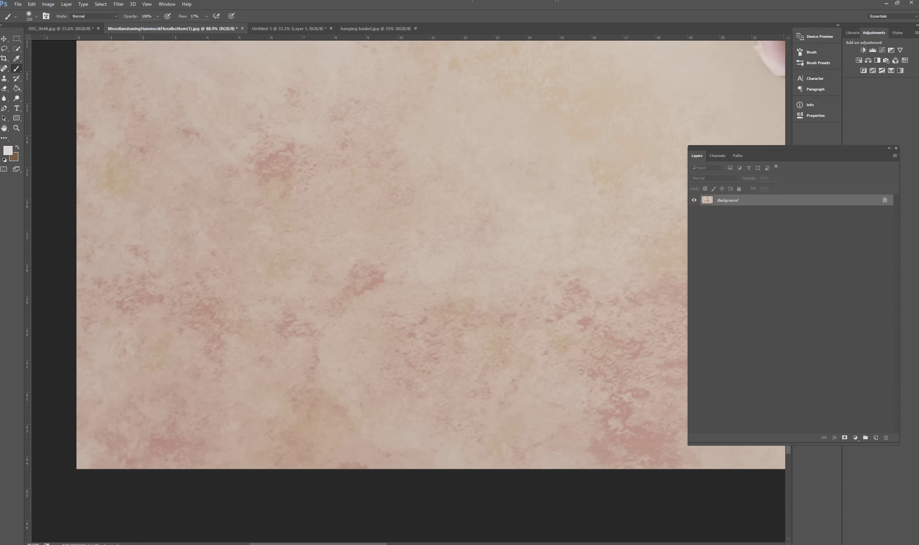
key("ctrl+j")
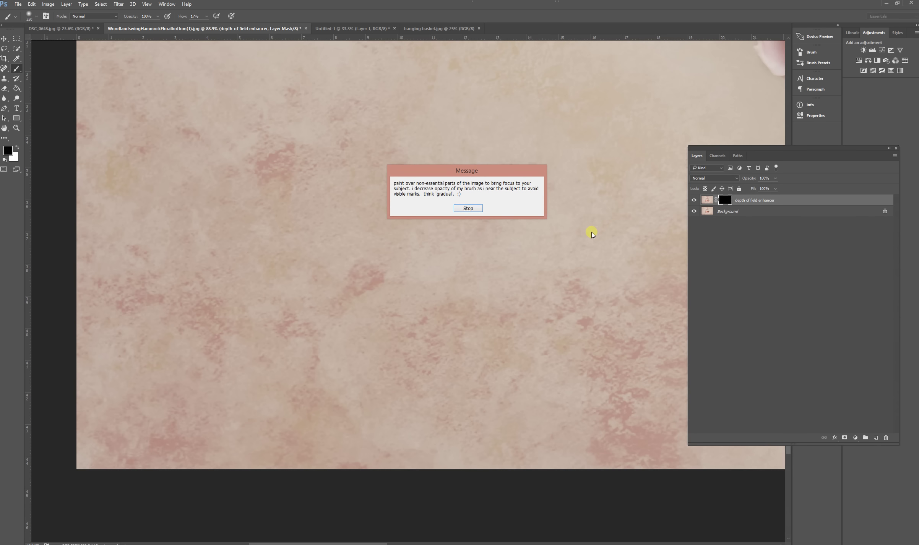
left_click(469, 209)
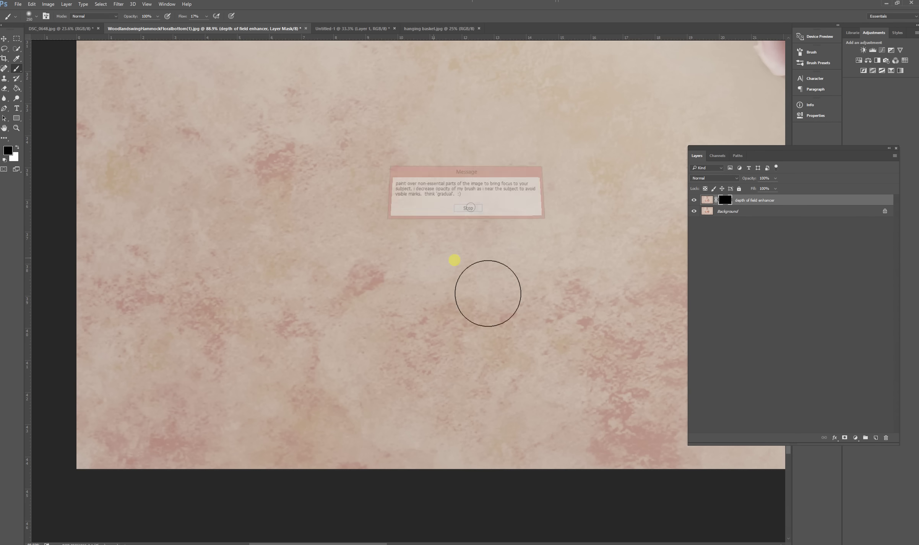
Paint the outer backdrop on the depth of field enhancer mask with a very large white brush at 22% opacity.
scroll(410, 246, "down", 3)
scroll(410, 249, "down", 4)
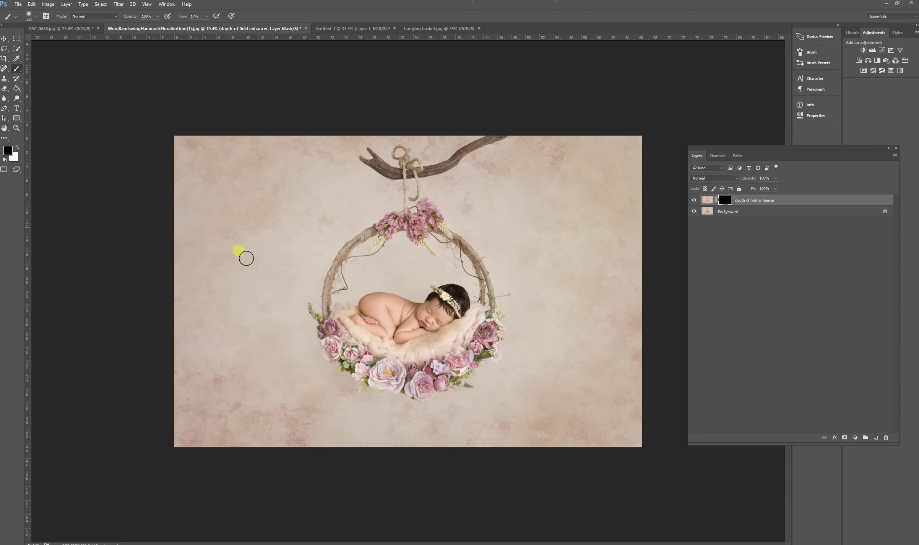
key("bracketright")
key("bracketright")
key("bracketright")
key("bracketright")
key("bracketright")
key("bracketright")
key("bracketright")
key("bracketright")
key("bracketright")
key("bracketright")
key("bracketright")
key("bracketright")
key("bracketright")
key("x")
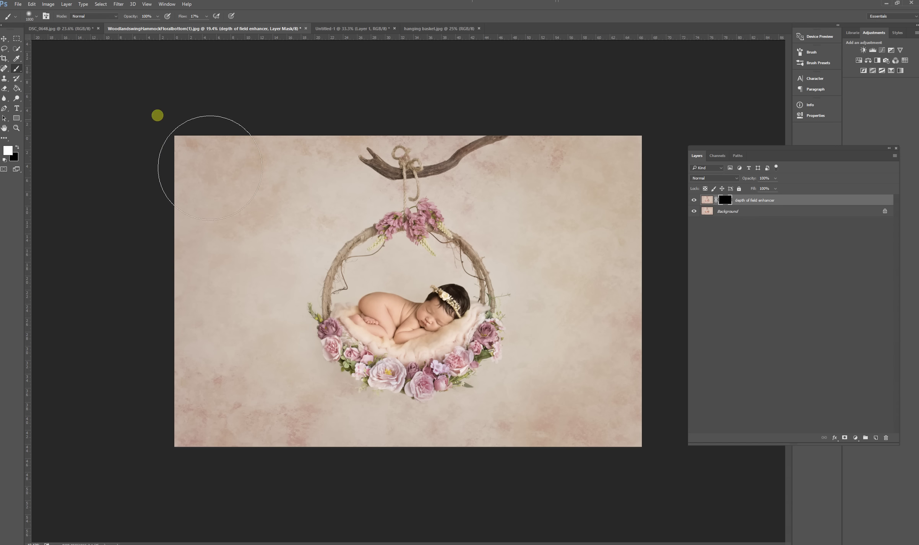
left_click(157, 16)
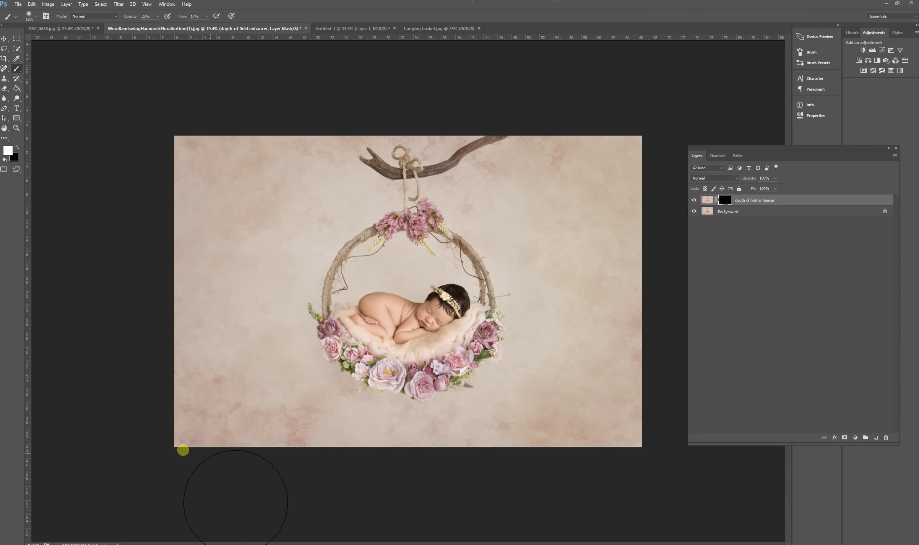
mouse_move(583, 437)
left_mouse_down()
mouse_move(616, 247)
mouse_move(581, 160)
mouse_move(641, 108)
left_mouse_up()
Switch to black and shrink the brush to a small size for working around the swing on the enhancer mask.
key("x")
key("bracketleft")
key("bracketleft")
key("bracketleft")
key("bracketleft")
key("bracketleft")
key("bracketleft")
key("bracketleft")
key("bracketleft")
key("bracketleft")
key("bracketleft")
key("bracketleft")
key("bracketleft")
key("bracketleft")
key("bracketleft")
key("bracketleft")
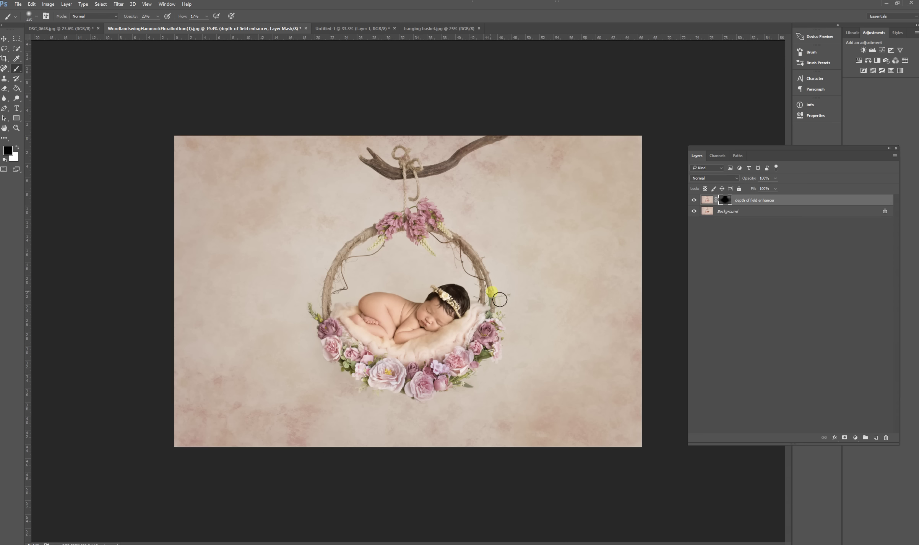
Show the depth of field enhancer mask as a red overlay and paint the backdrop beside the swing with a very large white brush.
key("backslash")
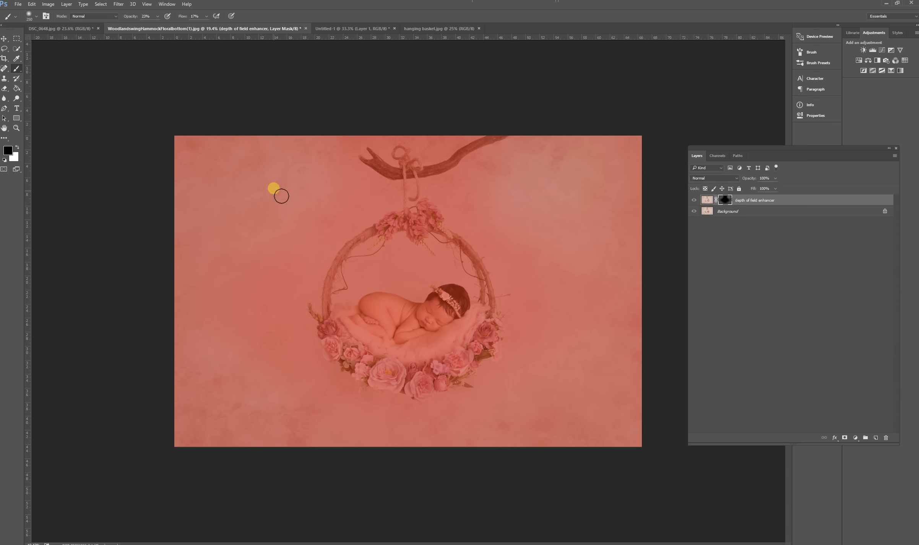
key("bracketright")
key("bracketright")
key("bracketright")
key("bracketright")
key("bracketright")
key("bracketright")
key("bracketright")
key("bracketright")
key("bracketright")
key("bracketright")
key("bracketright")
key("x")
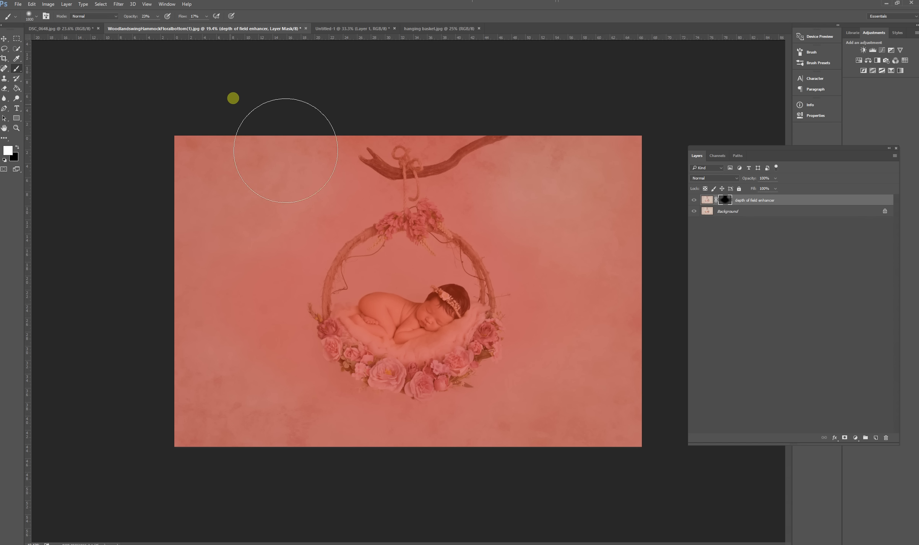
mouse_move(320, 251)
left_mouse_down()
mouse_move(281, 273)
mouse_move(271, 452)
mouse_move(281, 394)
mouse_move(314, 486)
left_mouse_up()
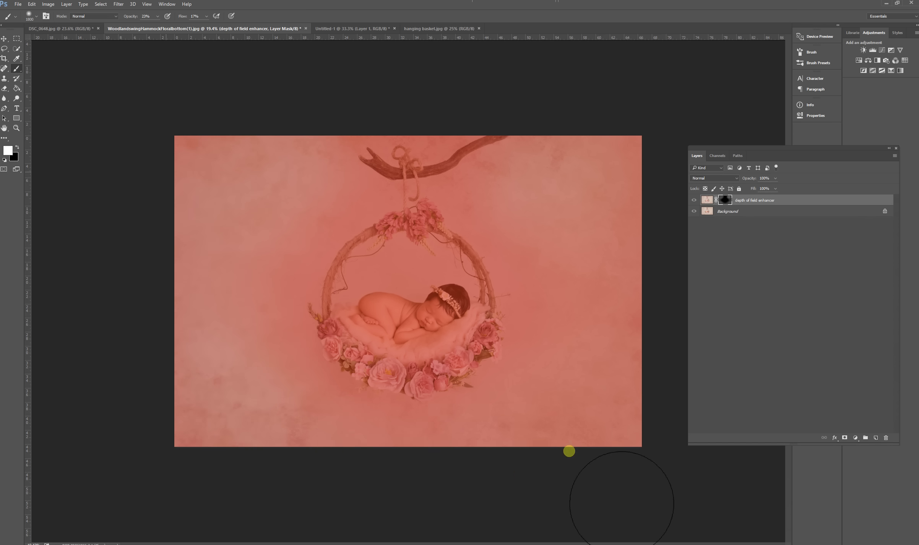
Raise the brush opacity to 56%, paint the backdrop around the swing white on the mask, and hide the mask overlay.
left_click_drag(165, 29, 170, 26)
mouse_move(268, 210)
left_mouse_down()
mouse_move(246, 304)
mouse_move(239, 442)
left_mouse_up()
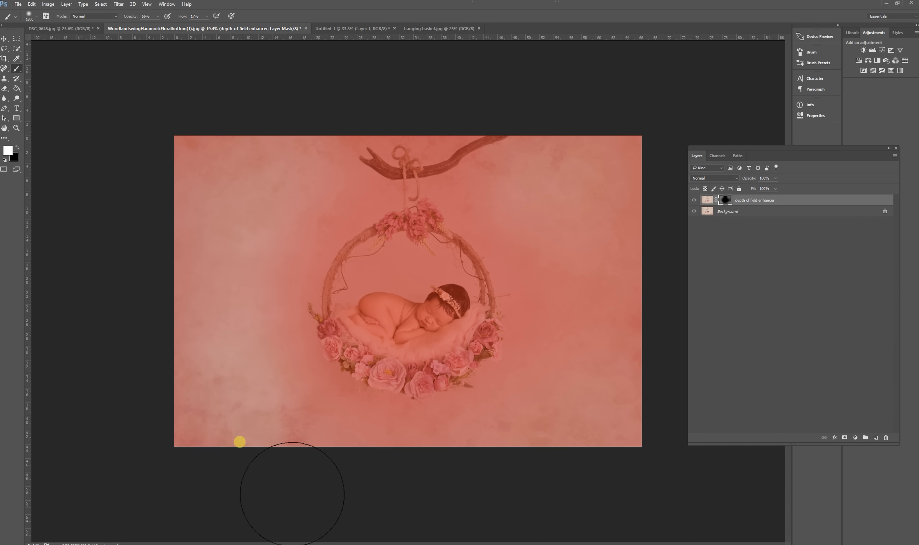
left_click(557, 431)
mouse_move(556, 431)
left_mouse_down()
mouse_move(567, 445)
mouse_move(554, 220)
mouse_move(571, 235)
mouse_move(600, 225)
mouse_move(560, 176)
left_mouse_up()
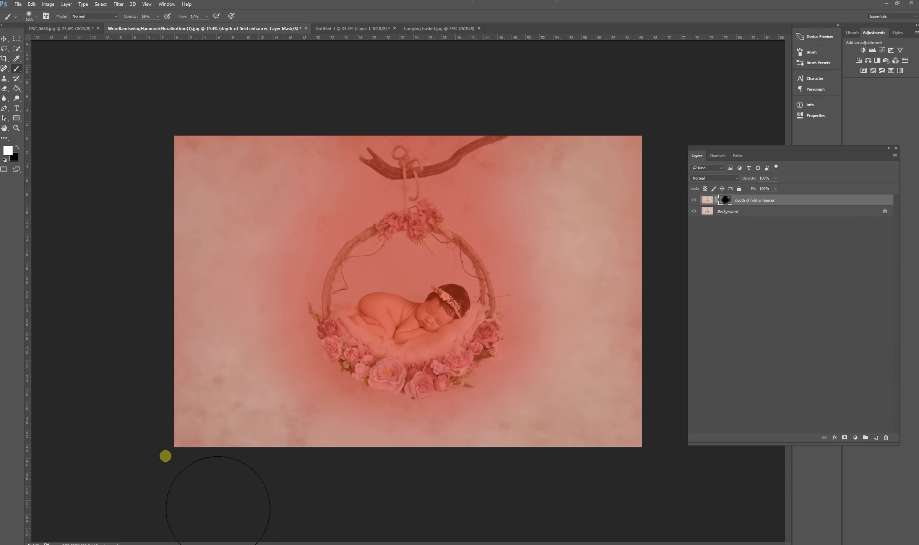
mouse_move(281, 154)
left_mouse_down()
mouse_move(258, 273)
mouse_move(265, 320)
mouse_move(187, 445)
left_mouse_up()
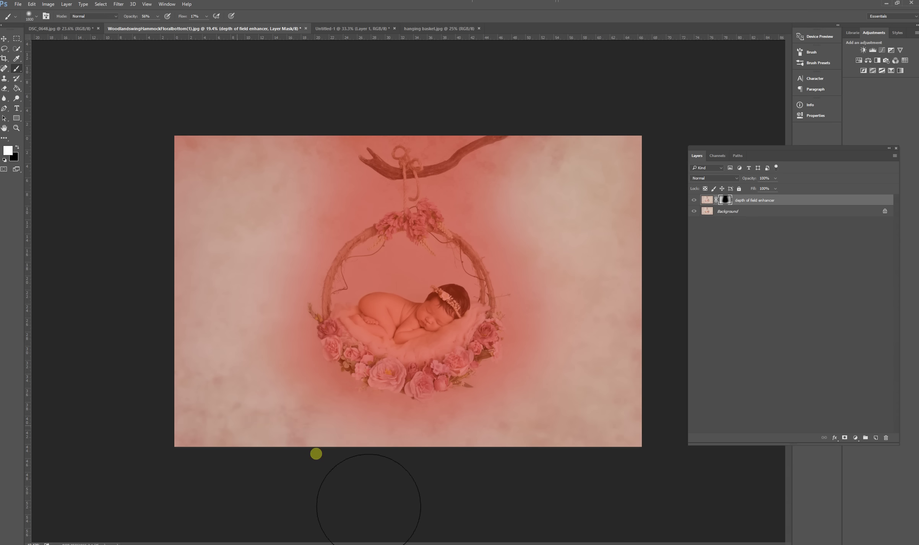
mouse_move(157, 216)
left_mouse_down()
mouse_move(212, 145)
mouse_move(212, 357)
mouse_move(250, 465)
left_mouse_up()
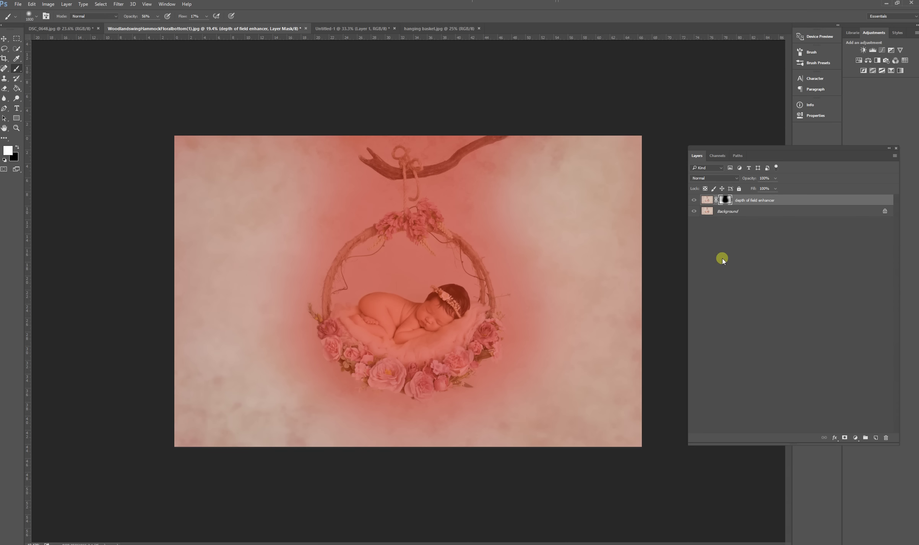
key("backslash")
Compare the lower-left backdrop with the depth of field enhancer layer off and on, and reduce the layer's opacity to 62%.
key("x")
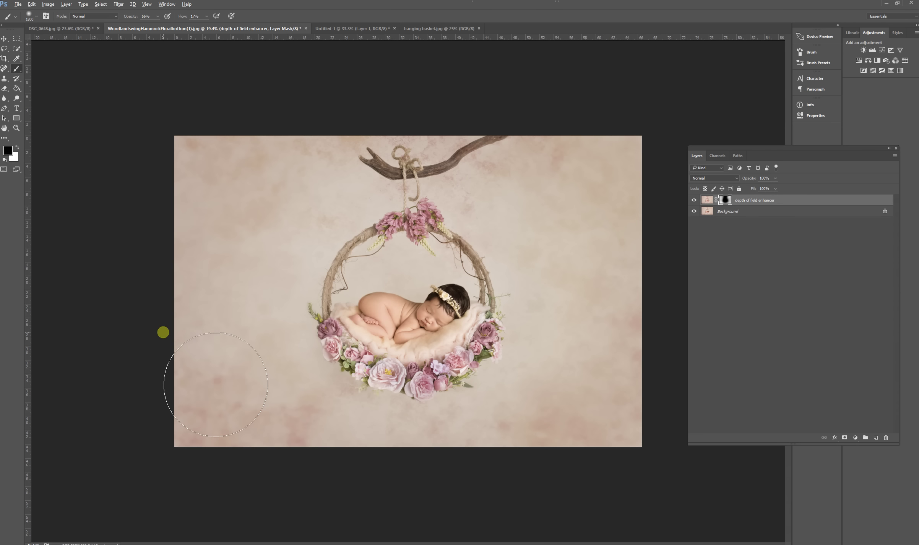
scroll(163, 333, "up", 8)
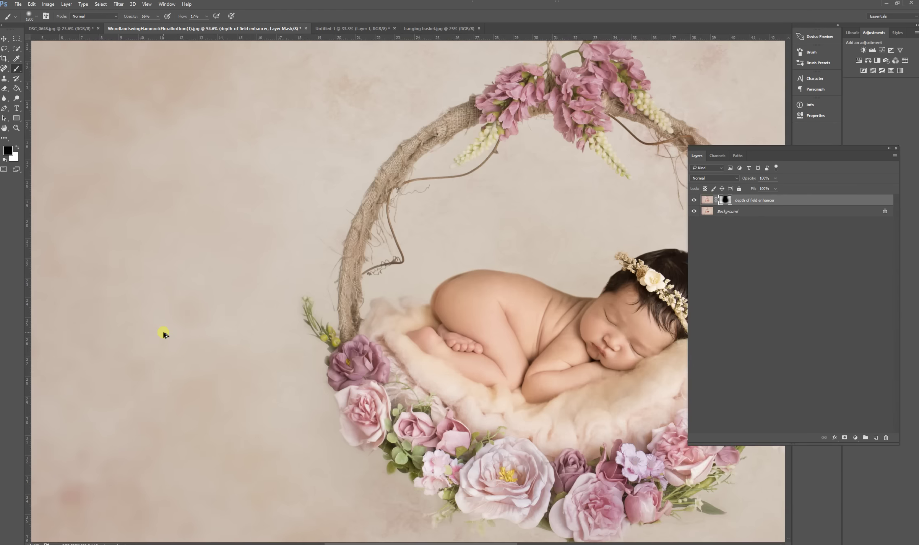
left_click_drag(166, 336, 293, 291)
left_click_drag(322, 361, 355, 270)
left_click(696, 201)
left_click(694, 200)
left_click(775, 199)
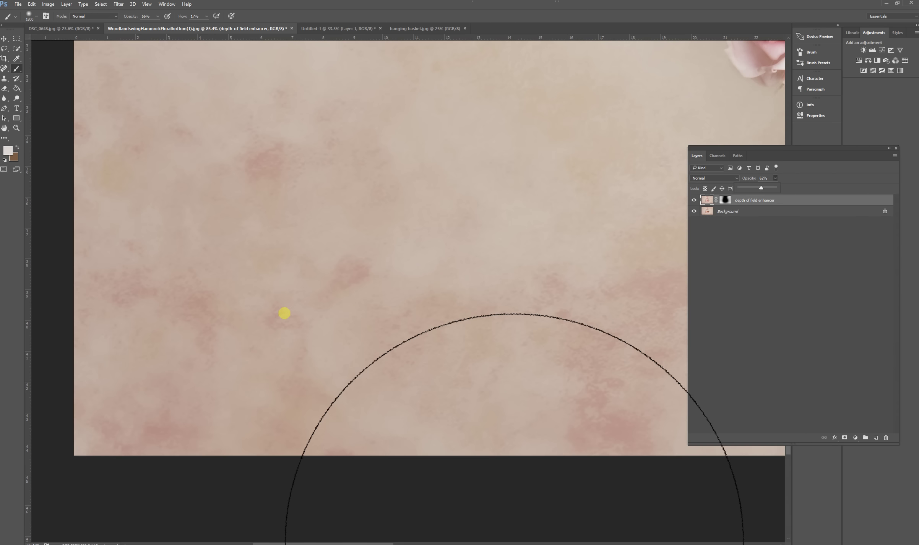
Reduce the brush to less than half its size for working on the backdrop below the flowers.
scroll(284, 271, "down", 5)
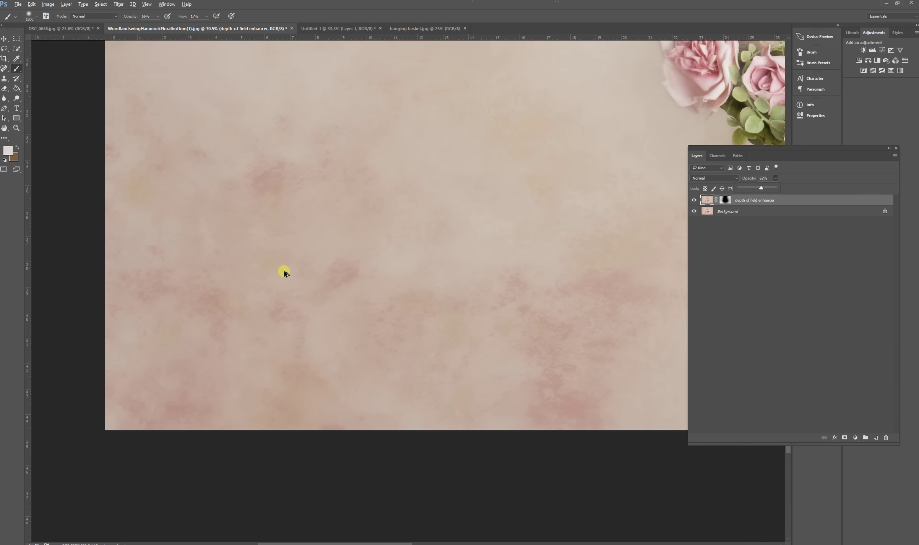
scroll(284, 272, "up", 3)
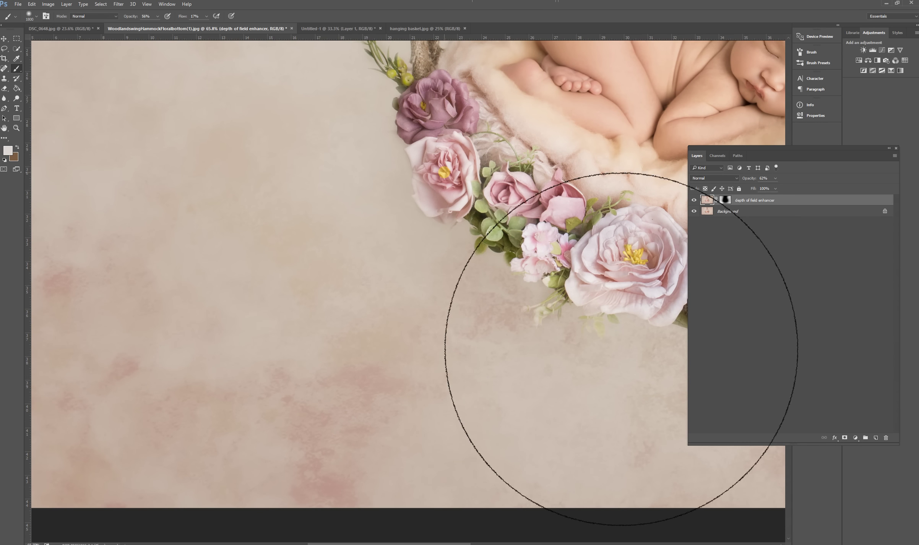
key("bracketleft")
key("bracketleft")
key("bracketleft")
key("bracketleft")
key("bracketleft")
key("bracketleft")
key("bracketleft")
key("bracketleft")
key("bracketleft")
key("bracketleft")
Undo the brown stroke on the backdrop and activate the depth of field enhancer mask with white as the painting colour.
key("x")
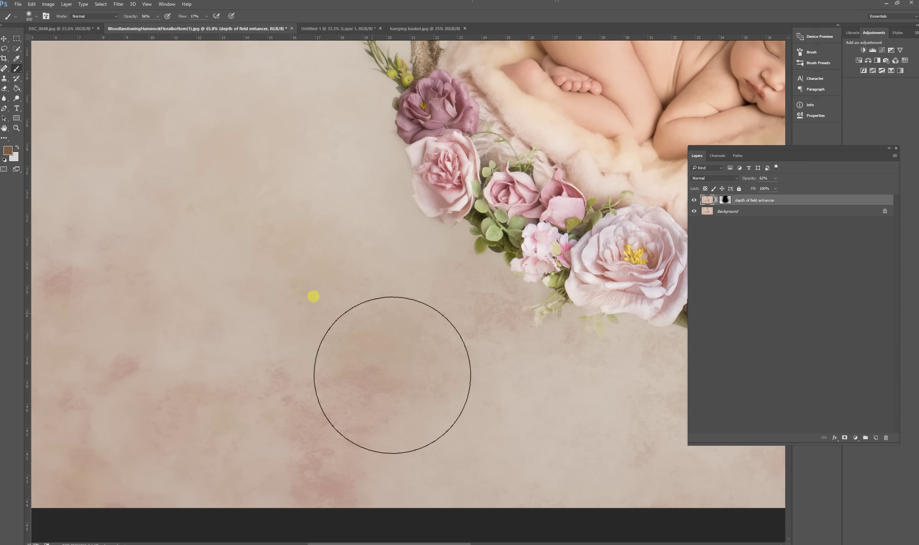
key("ctrl+alt+z")
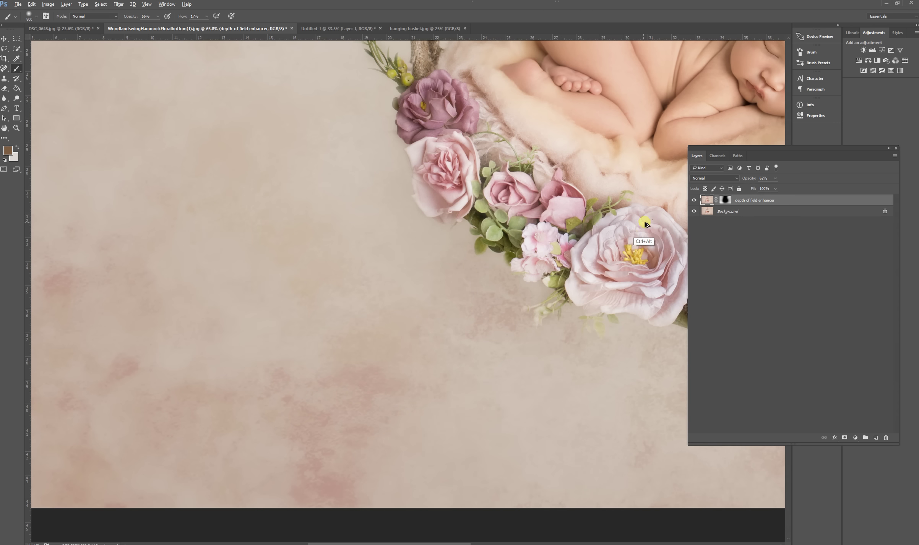
left_click(726, 200)
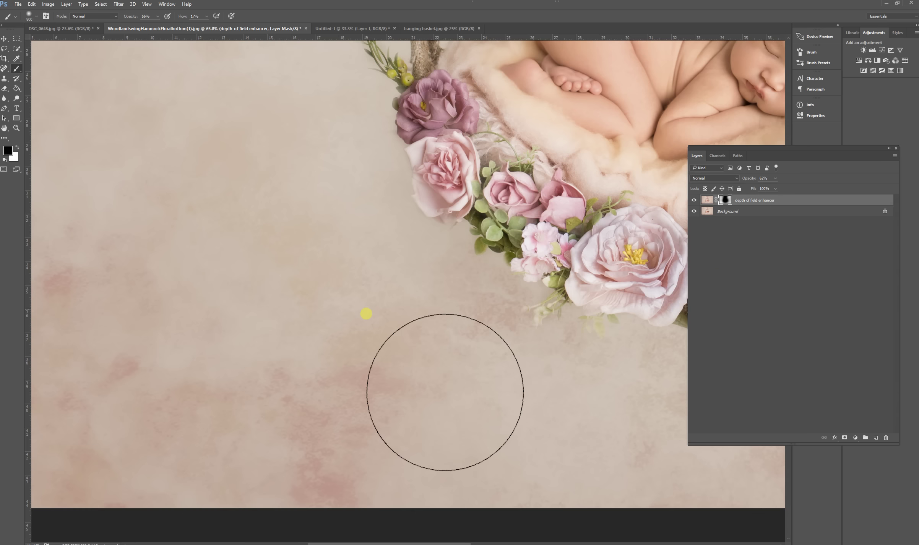
key("x")
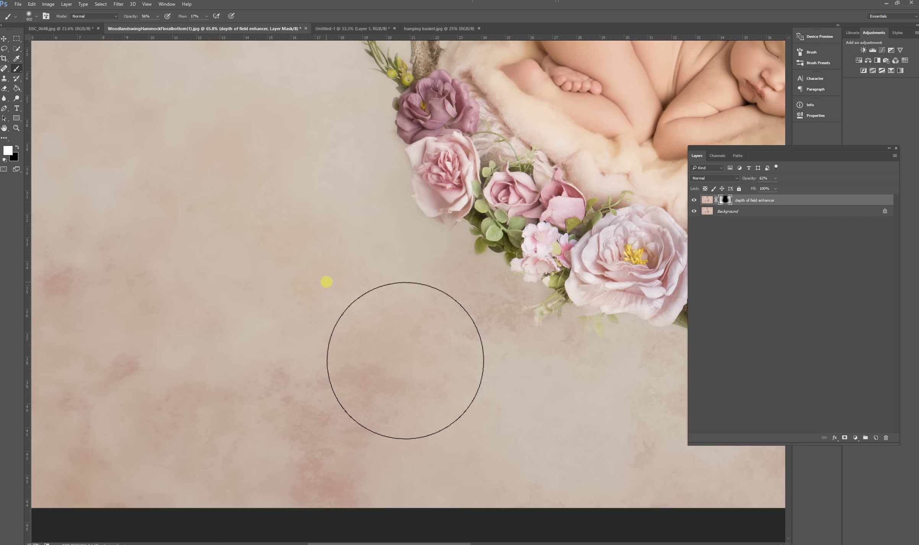
Inspect the softened backdrop beneath the swing's flowers and the composite as a whole.
scroll(342, 444, "right", 10)
scroll(342, 445, "down", 2)
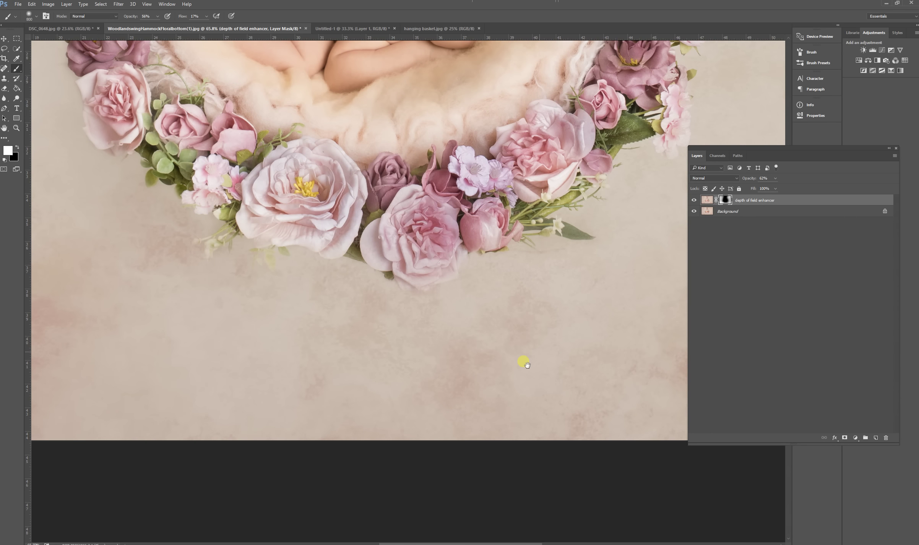
left_click_drag(524, 361, 263, 382)
scroll(466, 270, "down", 3)
scroll(465, 272, "down", 7)
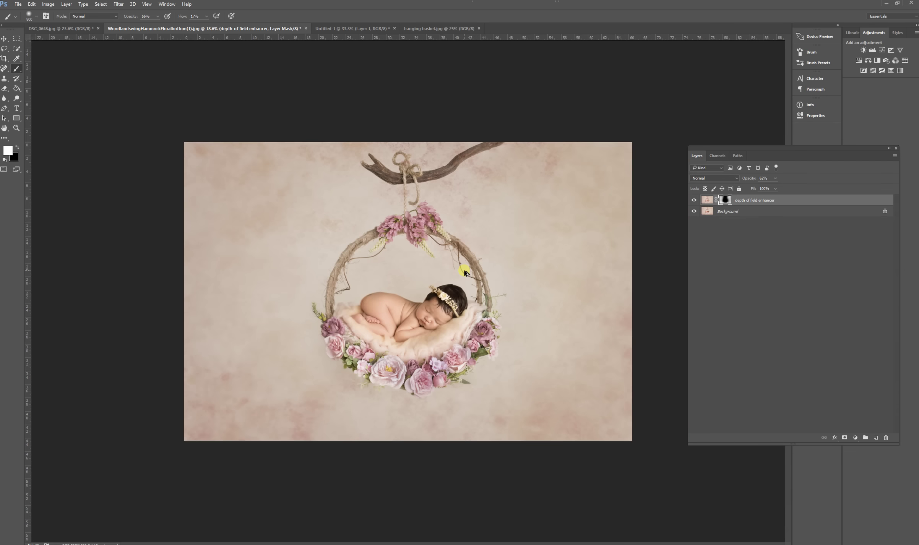